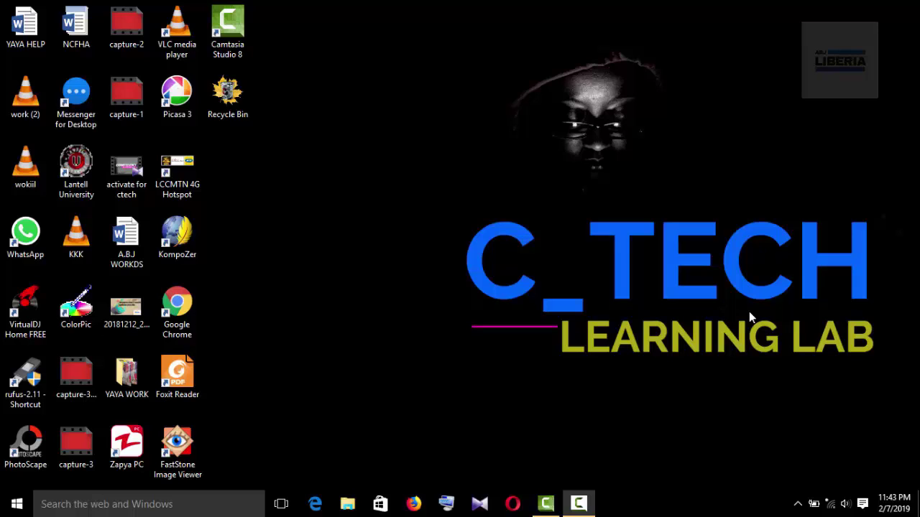
Replace the old TASKMGR entry in the Run dialog's Open box with DISPLAYSWITCH
{"action": "key", "text": "super+r"}
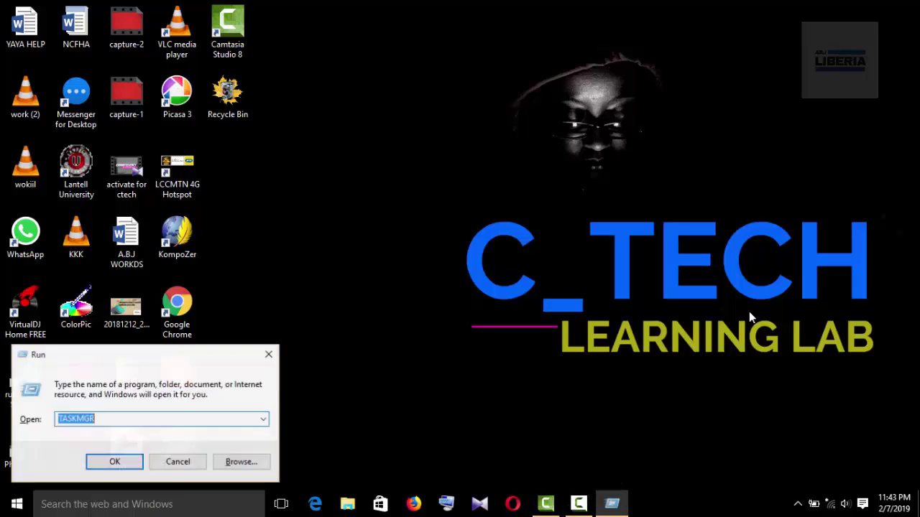
{"action": "key", "text": "BackSpace"}
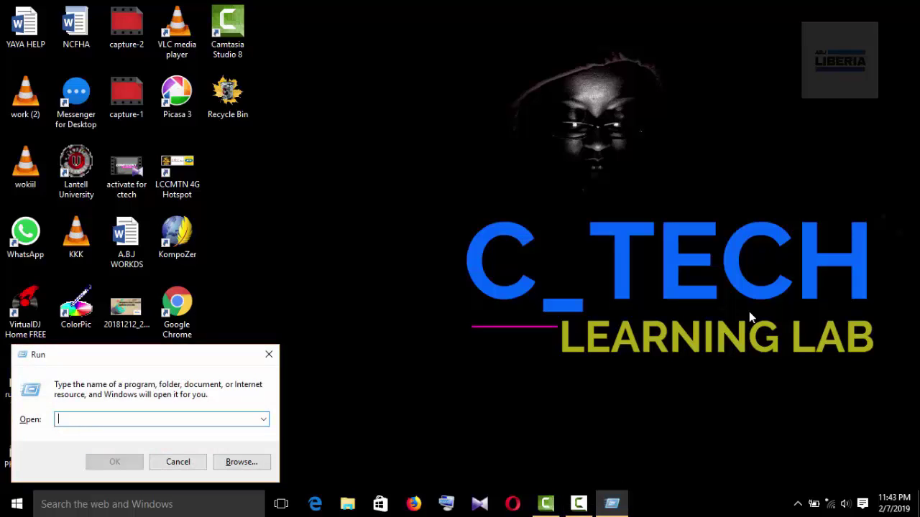
{"action": "type", "text": "Di"}
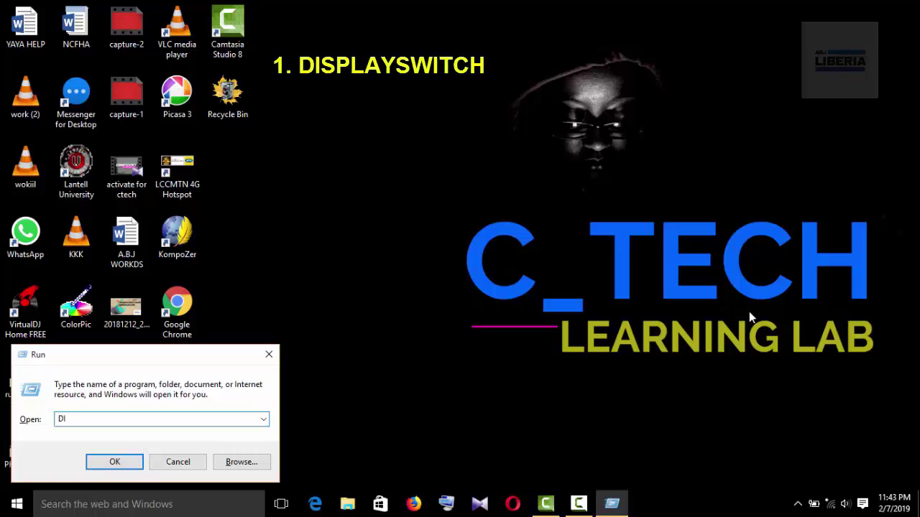
{"action": "type", "text": "A"}
{"action": "key", "text": "BackSpace"}
{"action": "type", "text": "S"}
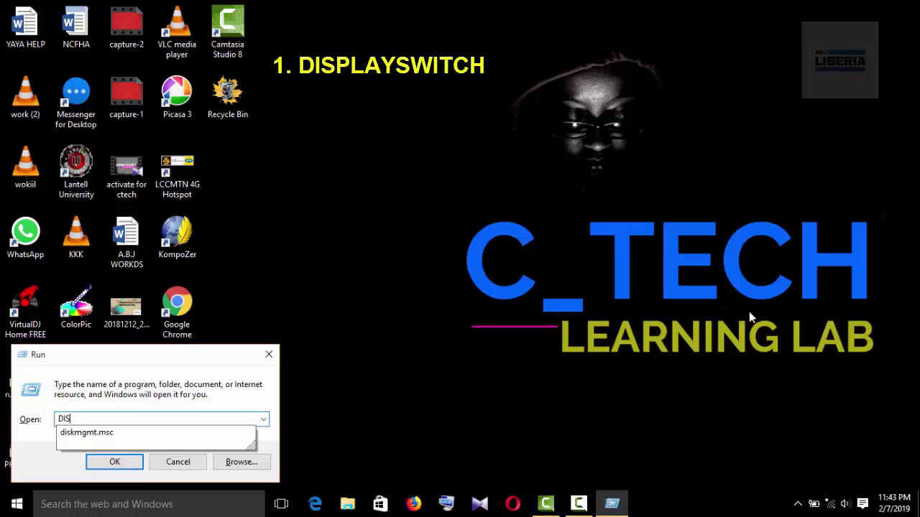
{"action": "type", "text": "PLAY"}
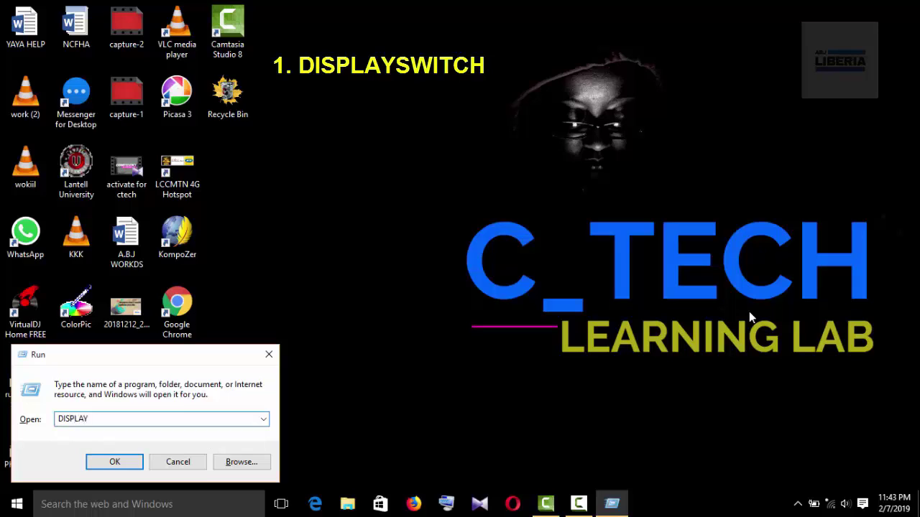
{"action": "type", "text": "SWITCH"}
Run DISPLAYSWITCH to show the Project panel, then dismiss it and refresh the desktop
{"action": "key", "text": "Return"}
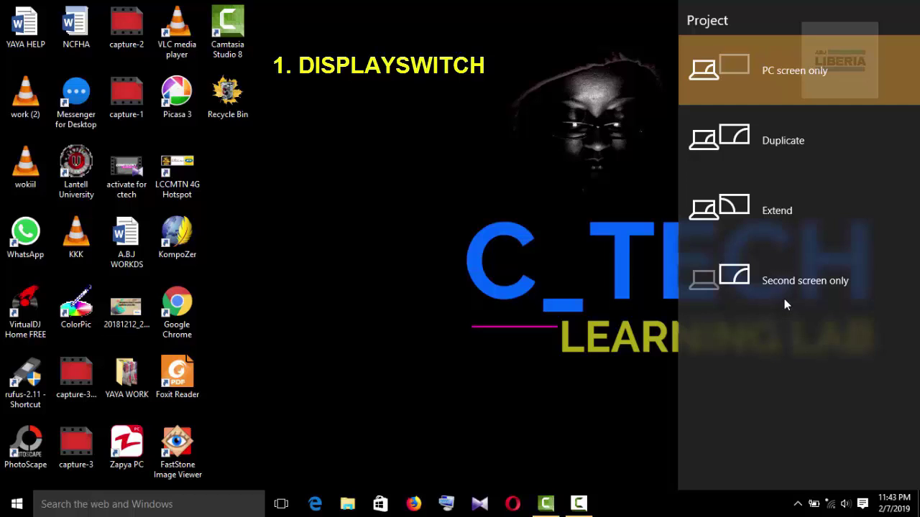
{"action": "left_click", "coordinate": [554, 168]}
{"action": "right_click", "coordinate": [554, 169]}
{"action": "left_click", "coordinate": [592, 207]}
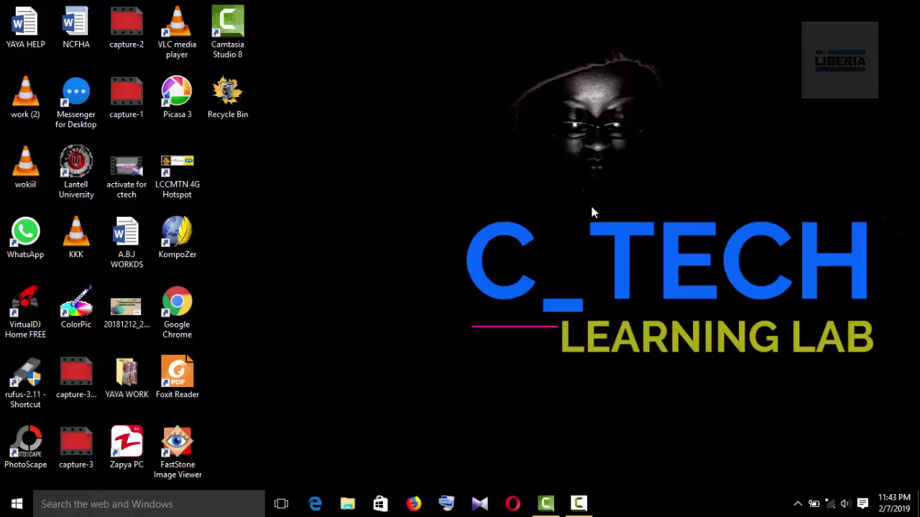
Run STIKYNOT from the Run dialog, replacing DISPLAYSWITCH, to open a blank sticky note
{"action": "key", "text": "super+r"}
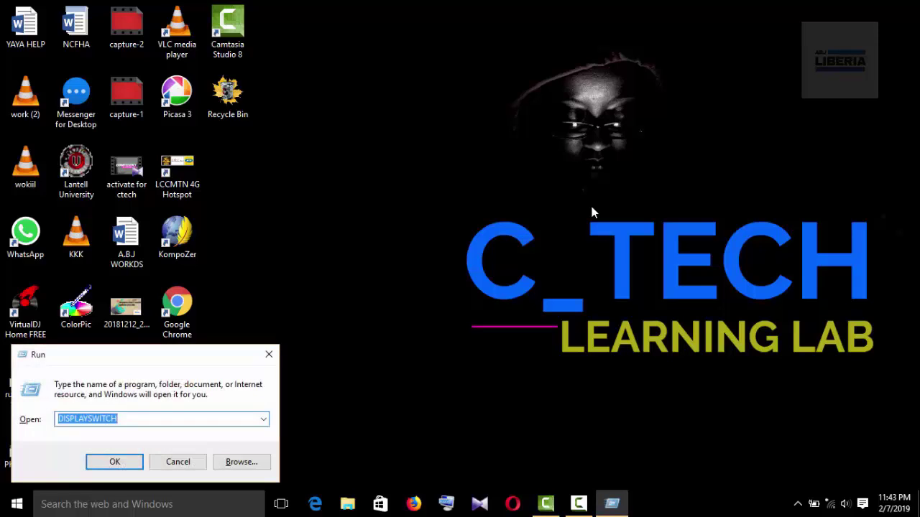
{"action": "type", "text": "STI"}
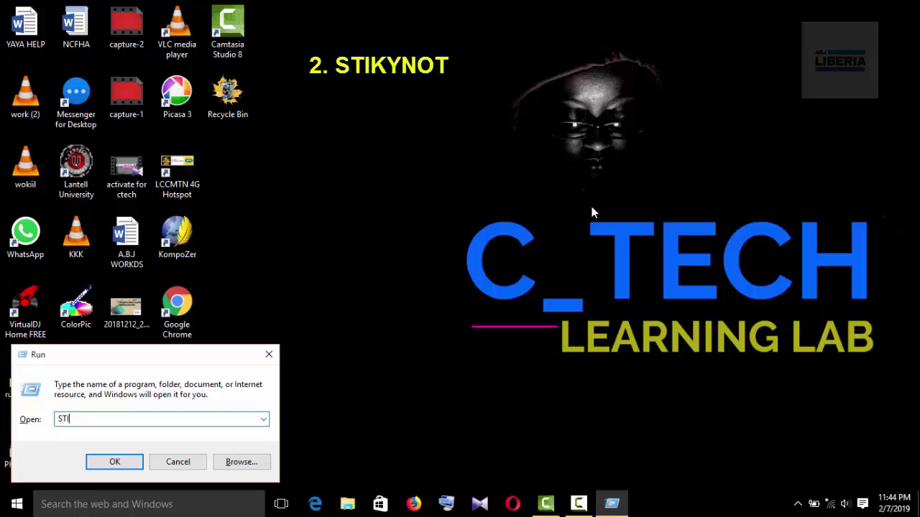
{"action": "type", "text": "KYNOT"}
{"action": "key", "text": "Return"}
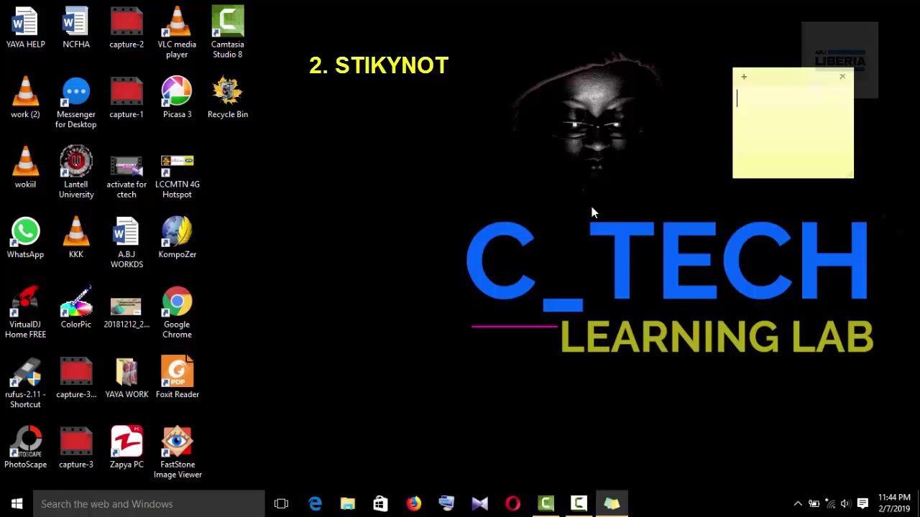
Write 'I HAVE A MEETING WITH CONFIDENT TECHNOLOGY TOMORROW @ 10:AM' and move the note top-right
{"action": "type", "text": "i"}
{"action": "type", "text": " HA"}
{"action": "type", "text": "VE A ME"}
{"action": "type", "text": "ET"}
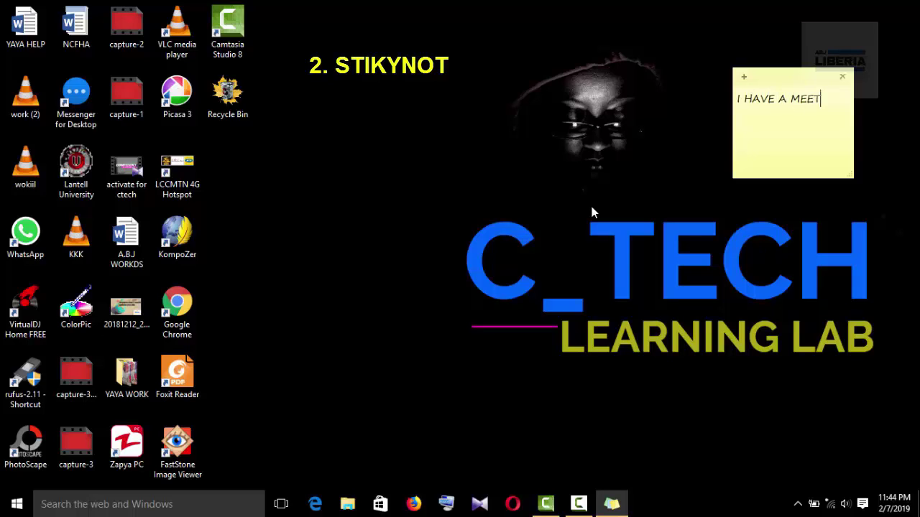
{"action": "type", "text": "ING WITH CONFIDENT "}
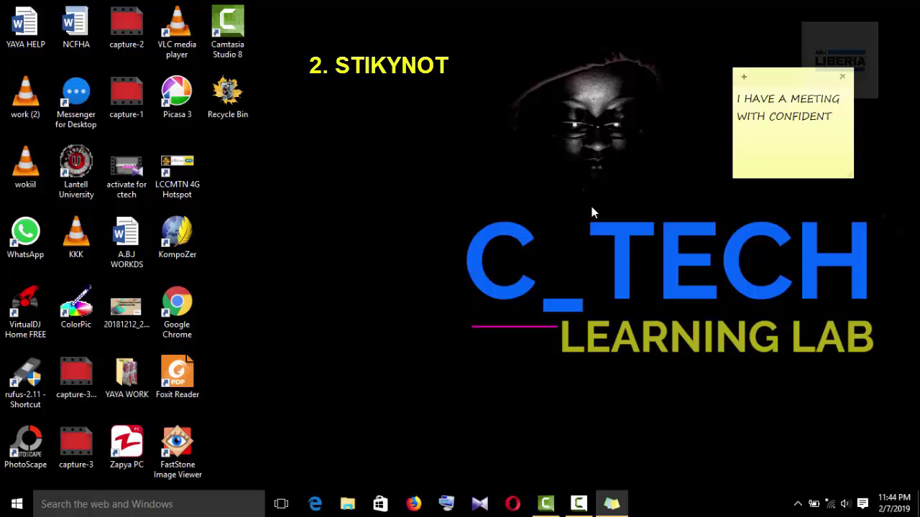
{"action": "type", "text": "TECHNOLOY"}
{"action": "key", "text": "BackSpace"}
{"action": "type", "text": "GY TOM"}
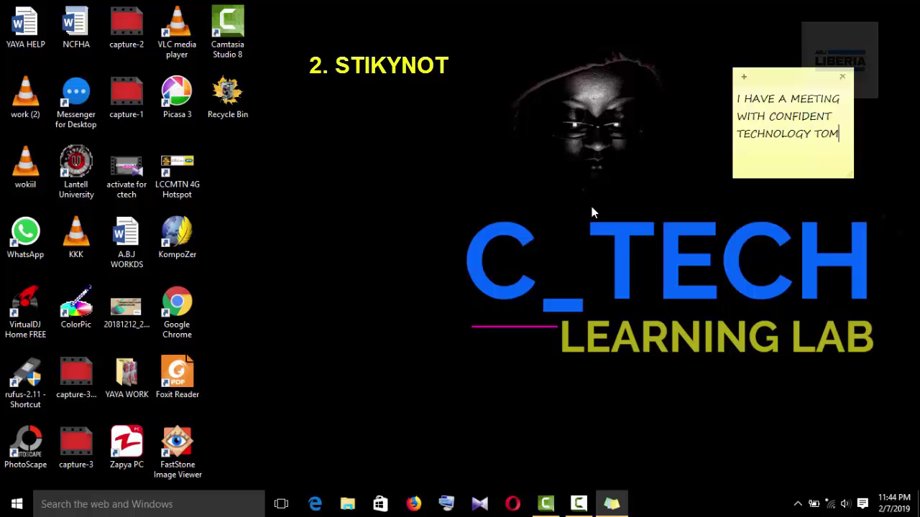
{"action": "type", "text": "ORROW @"}
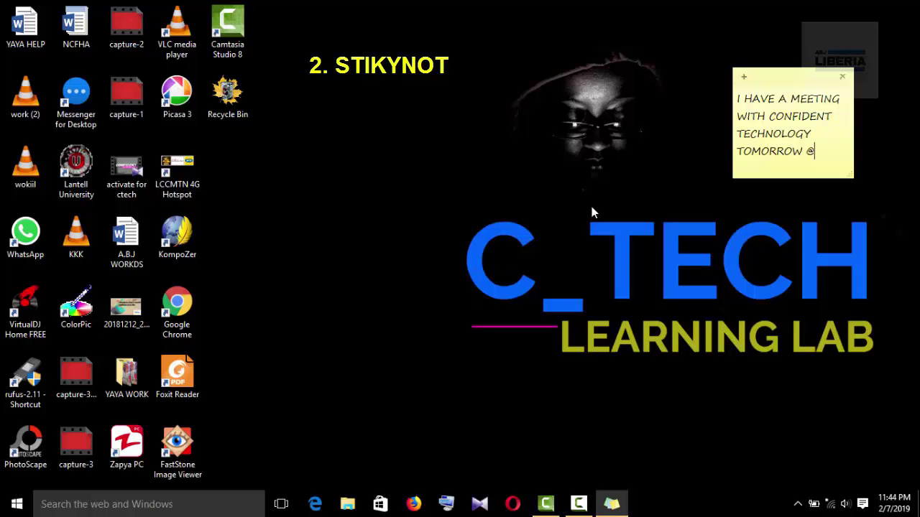
{"action": "type", "text": " 10:AM"}
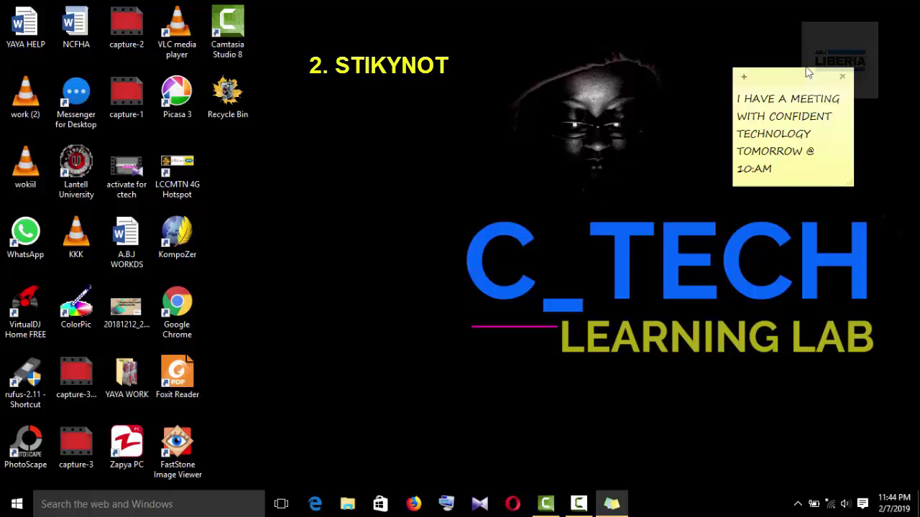
{"action": "left_click_drag", "start_coordinate": [802, 78], "coordinate": [836, 38]}
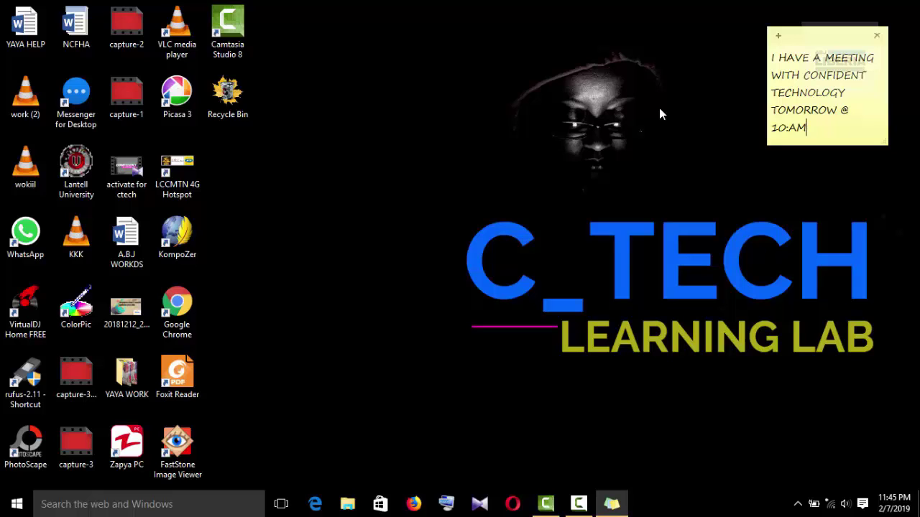
{"action": "key", "text": "super+r"}
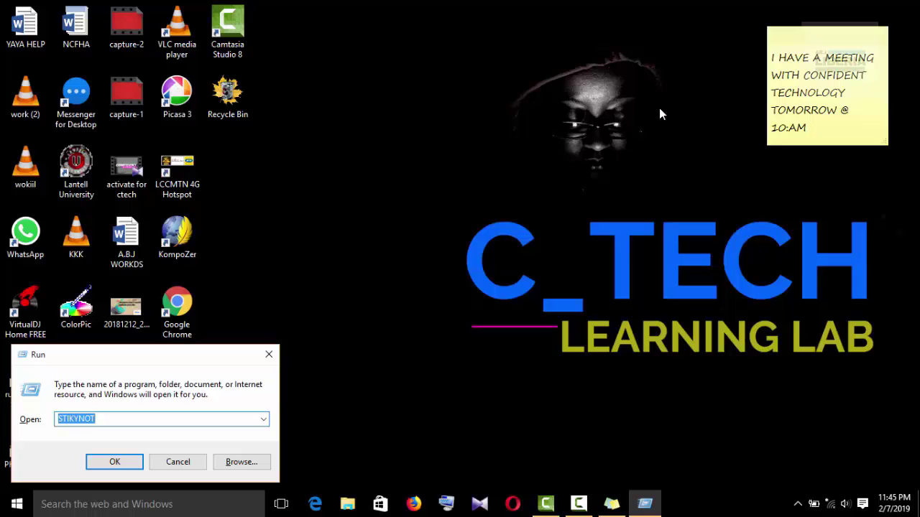
{"action": "type", "text": "D"}
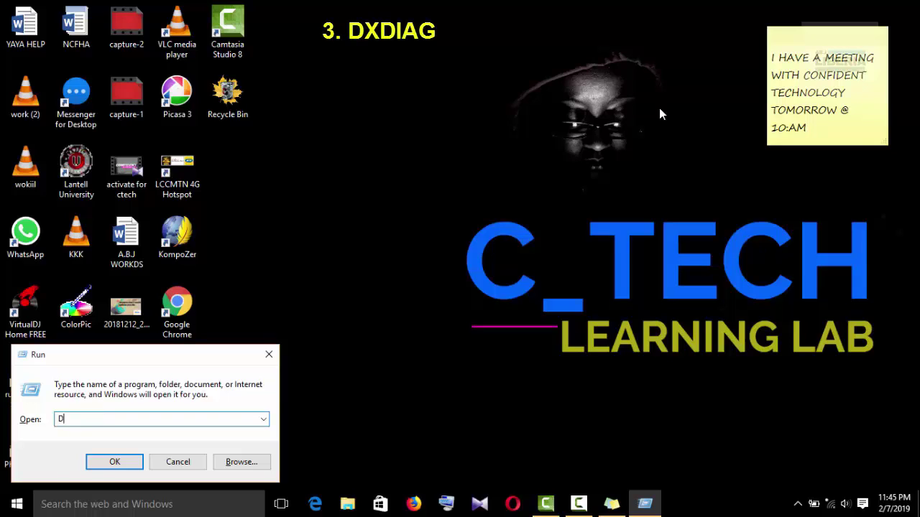
{"action": "type", "text": "XDIA"}
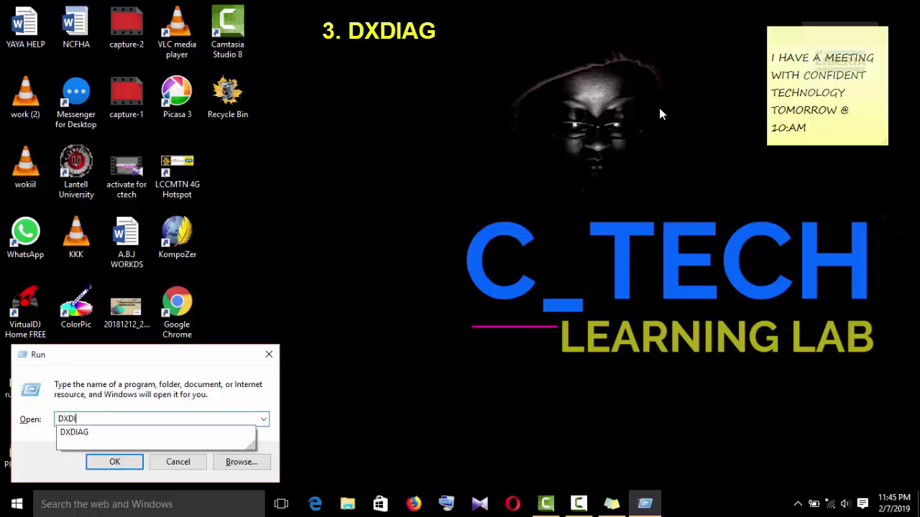
{"action": "type", "text": "G"}
{"action": "key", "text": "Return"}
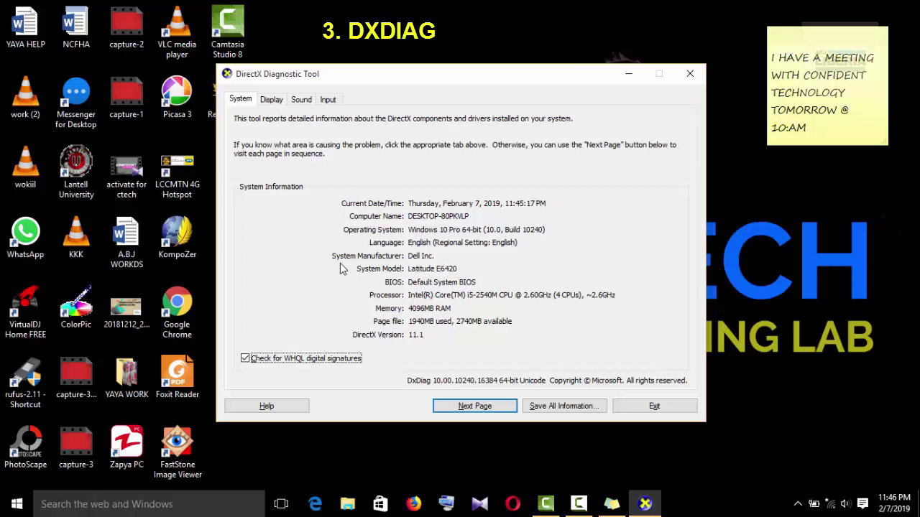
{"action": "left_click", "coordinate": [474, 407]}
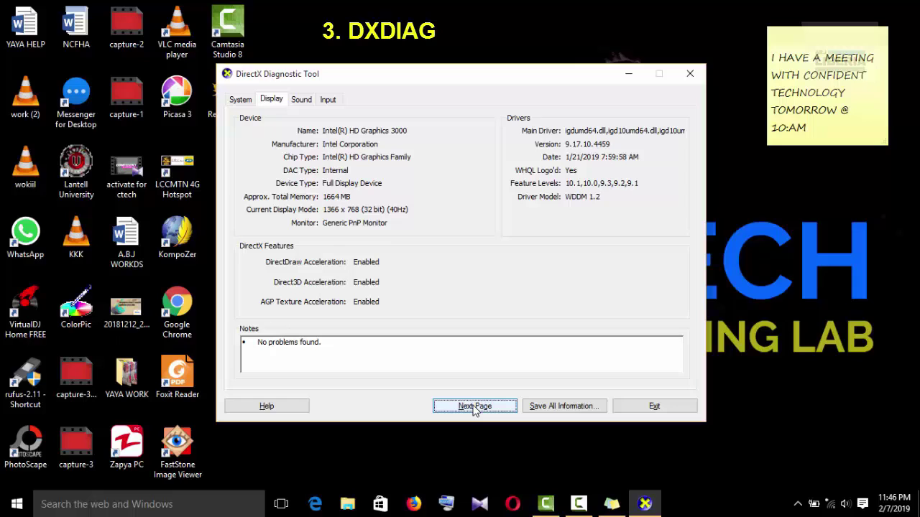
{"action": "left_click", "coordinate": [474, 407]}
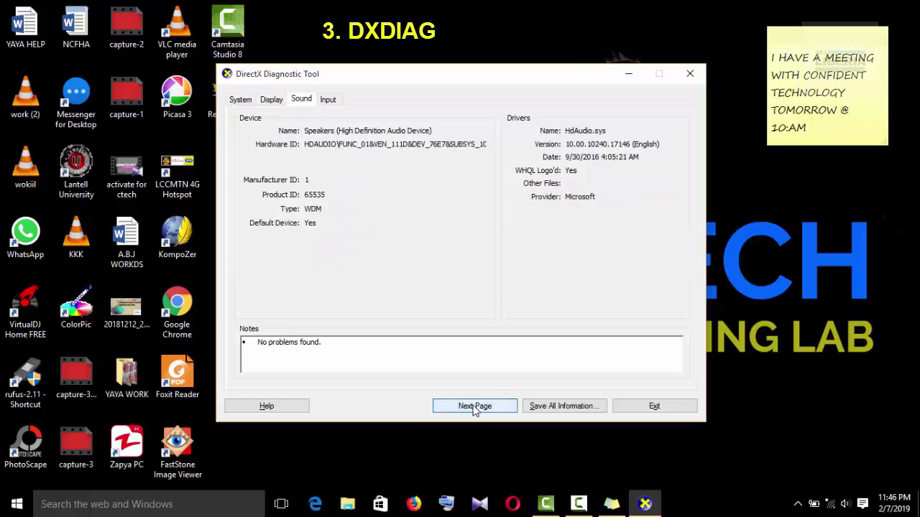
{"action": "left_click", "coordinate": [474, 407]}
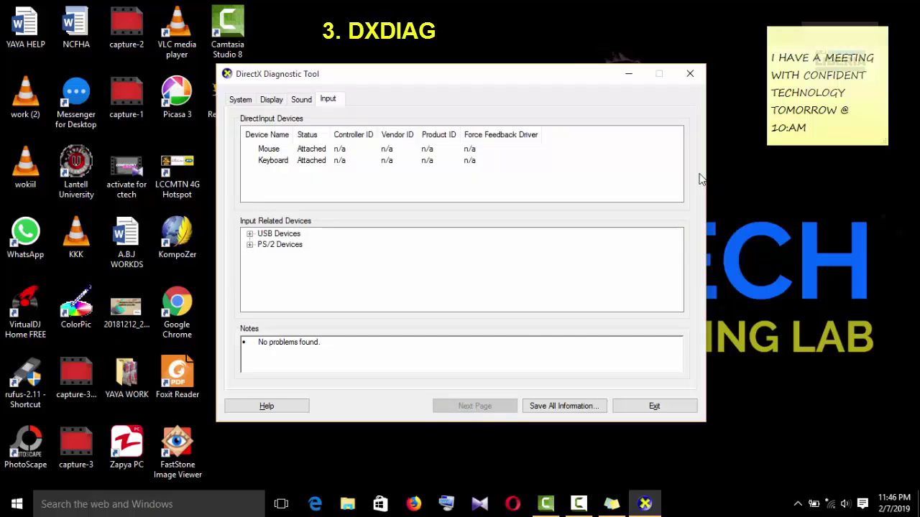
{"action": "left_click", "coordinate": [689, 76]}
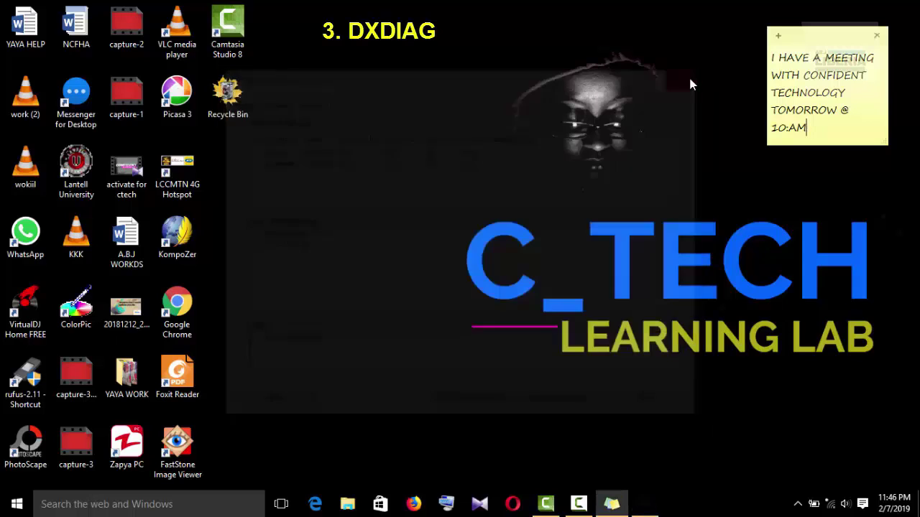
Close the reminder note and run SDCLT in place of DXDIAG to open Backup and Restore
{"action": "left_click", "coordinate": [877, 38]}
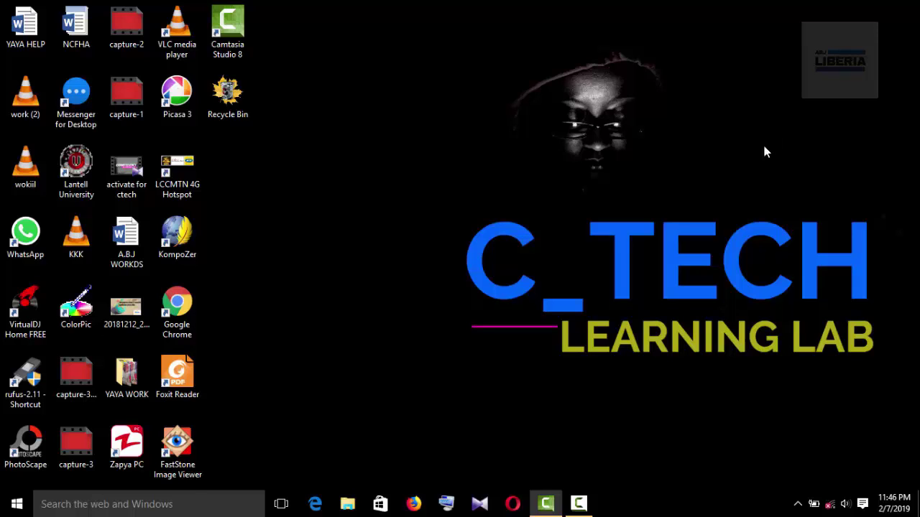
{"action": "key", "text": "super+r"}
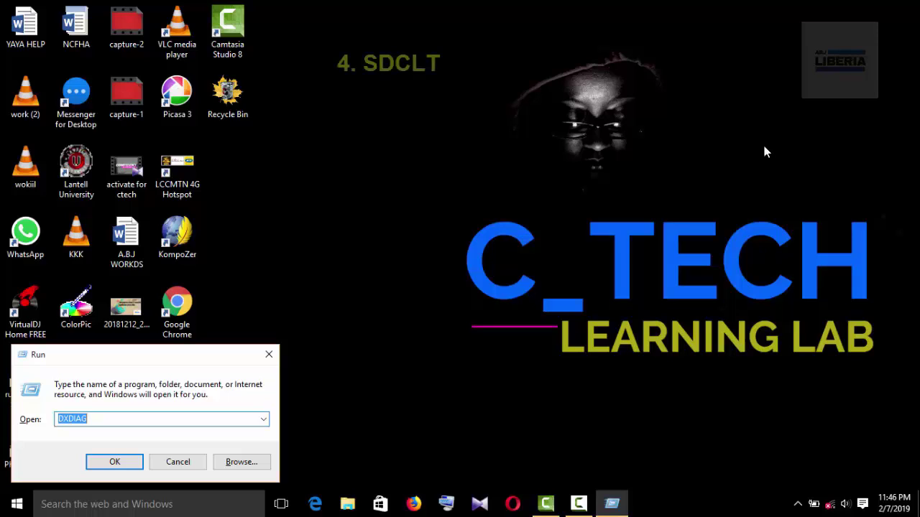
{"action": "type", "text": "SD"}
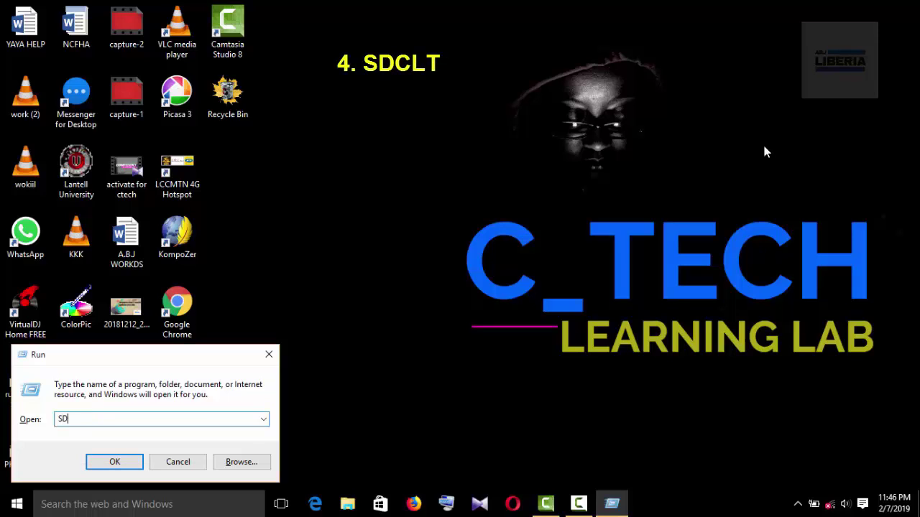
{"action": "type", "text": "CLT"}
{"action": "key", "text": "Return"}
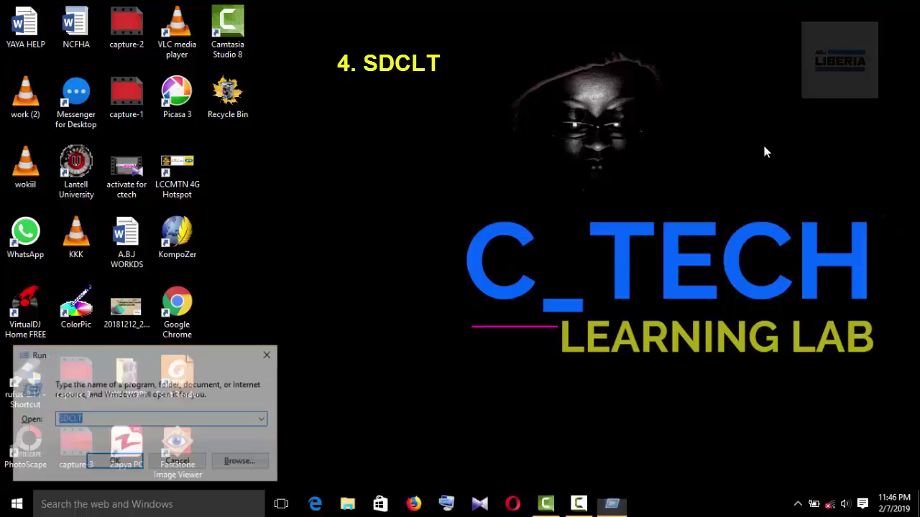
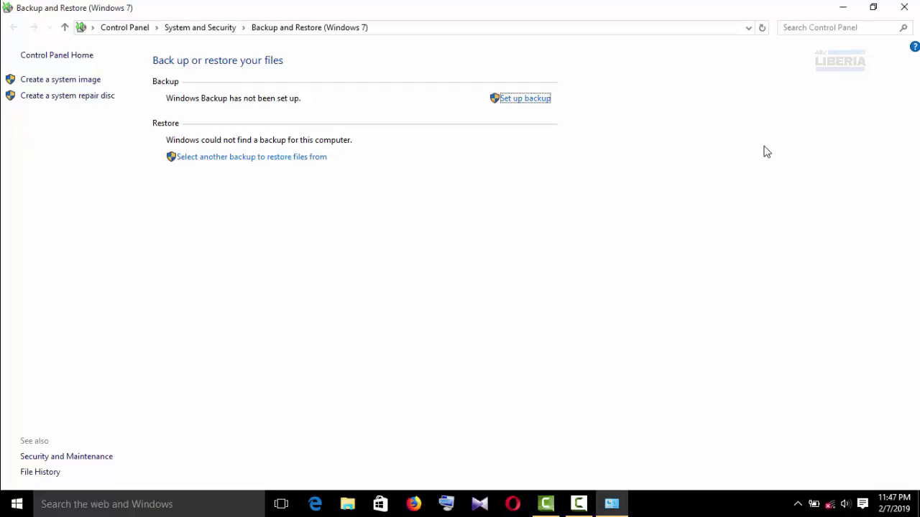
Cancel the backup setup and close Backup and Restore, configuring no backup
{"action": "left_click", "coordinate": [525, 99]}
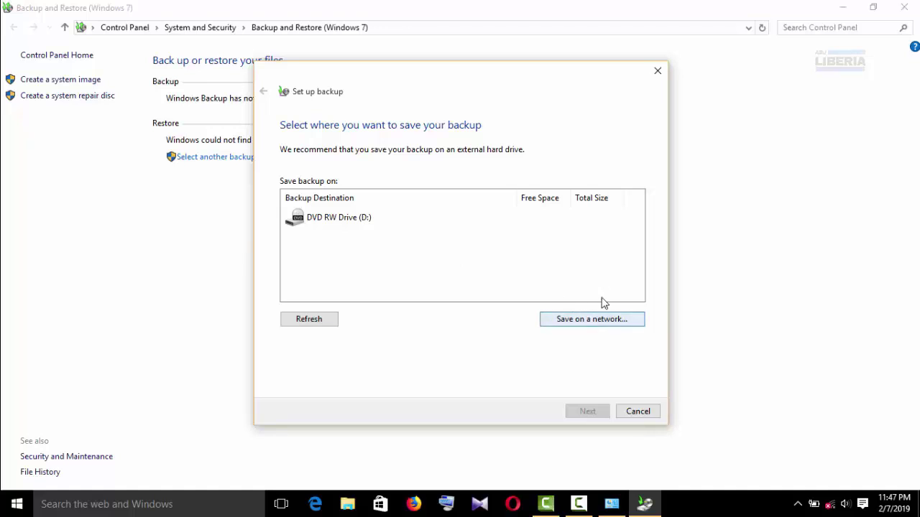
{"action": "left_click", "coordinate": [658, 72]}
{"action": "left_click", "coordinate": [904, 7]}
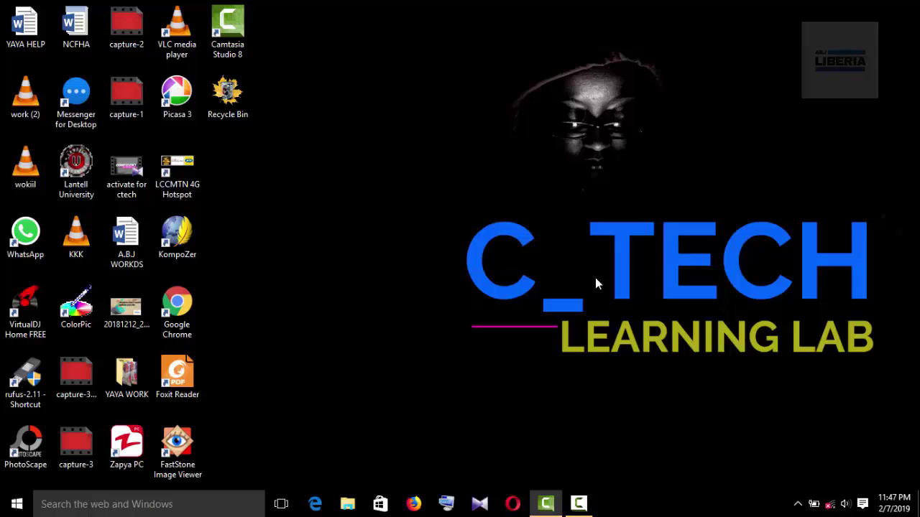
Run PSR from the Run dialog to open Steps Recorder
{"action": "key", "text": "super+r"}
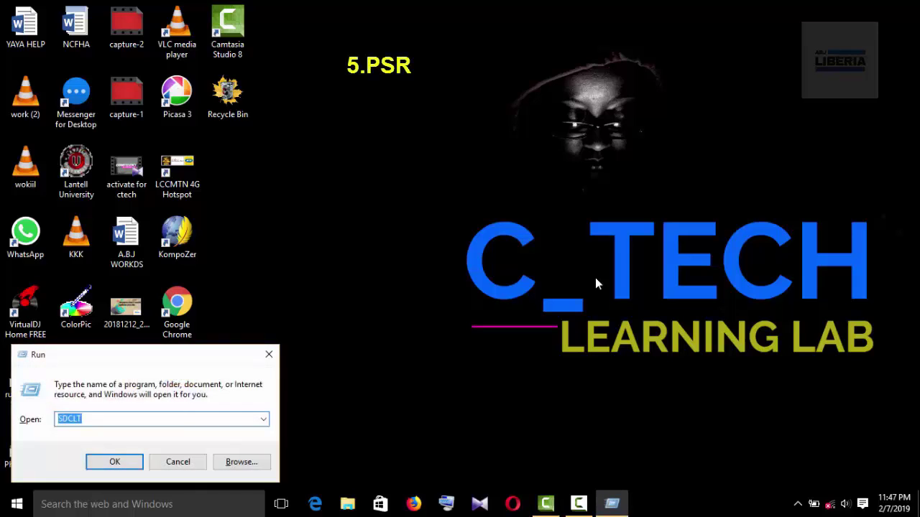
{"action": "type", "text": "PSR"}
{"action": "left_click", "coordinate": [121, 461]}
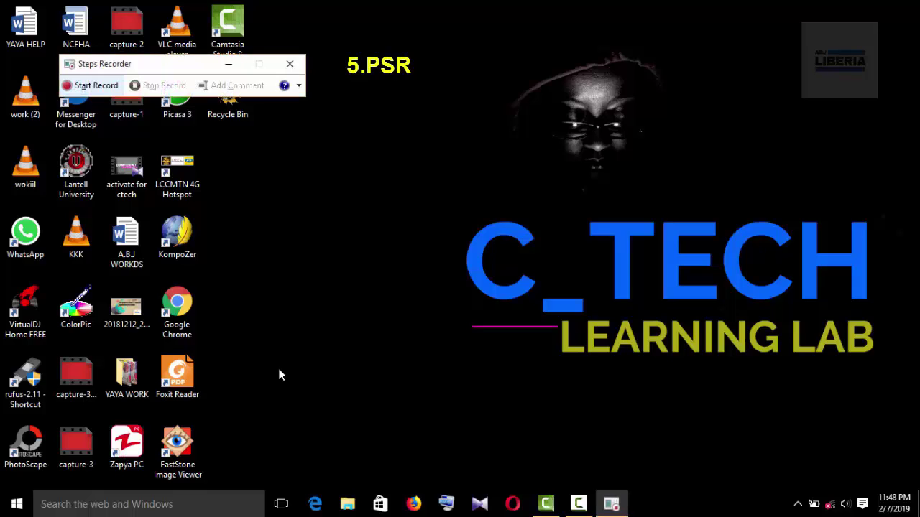
Start recording steps and launch Word 2013
{"action": "left_click", "coordinate": [96, 87]}
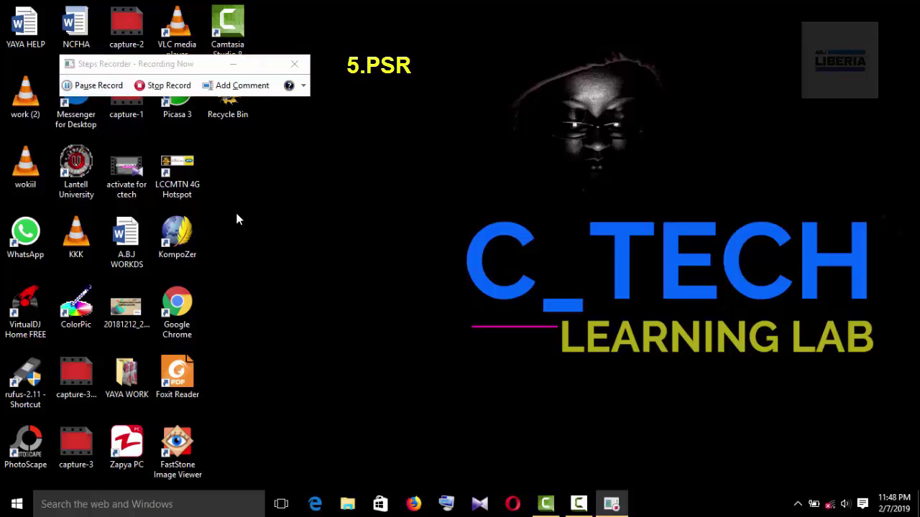
{"action": "left_click", "coordinate": [14, 506]}
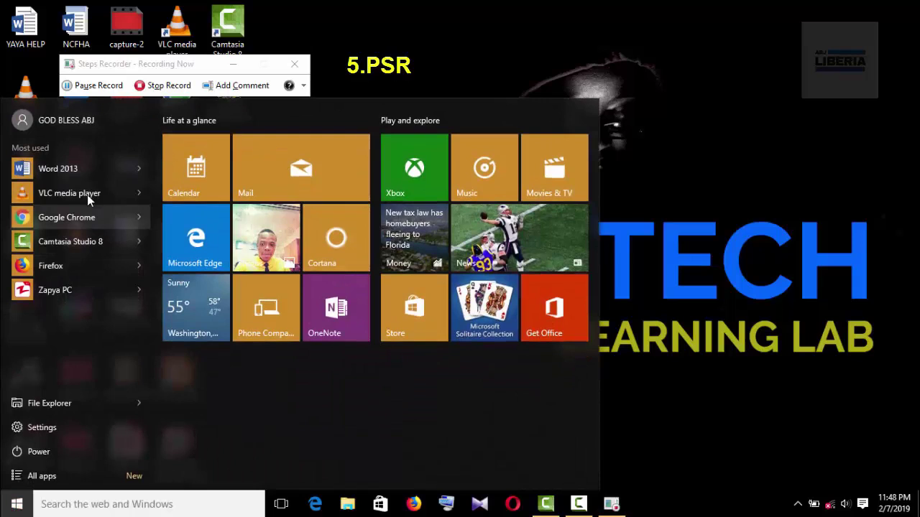
{"action": "left_click", "coordinate": [85, 176]}
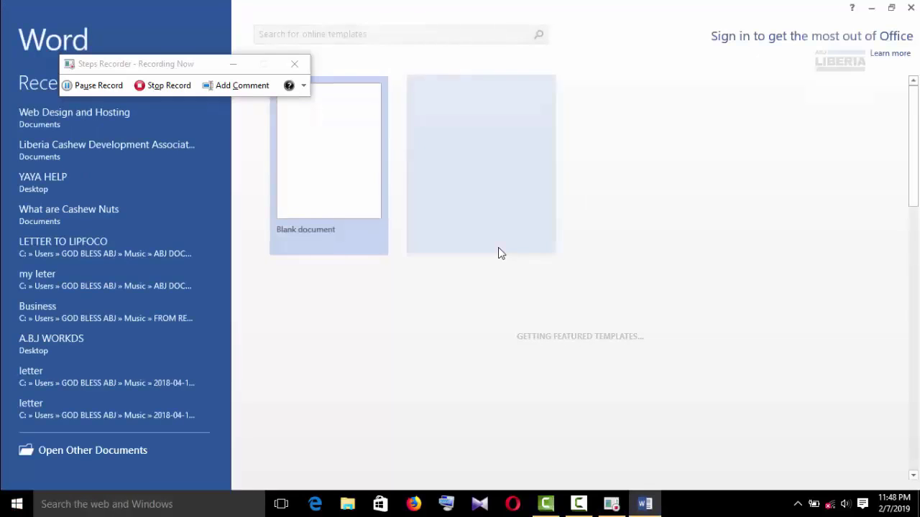
Type 'WELCOME TO CONFIDENT TECHNOLOGY LIBERIA' into a new blank document
{"action": "left_click", "coordinate": [343, 180]}
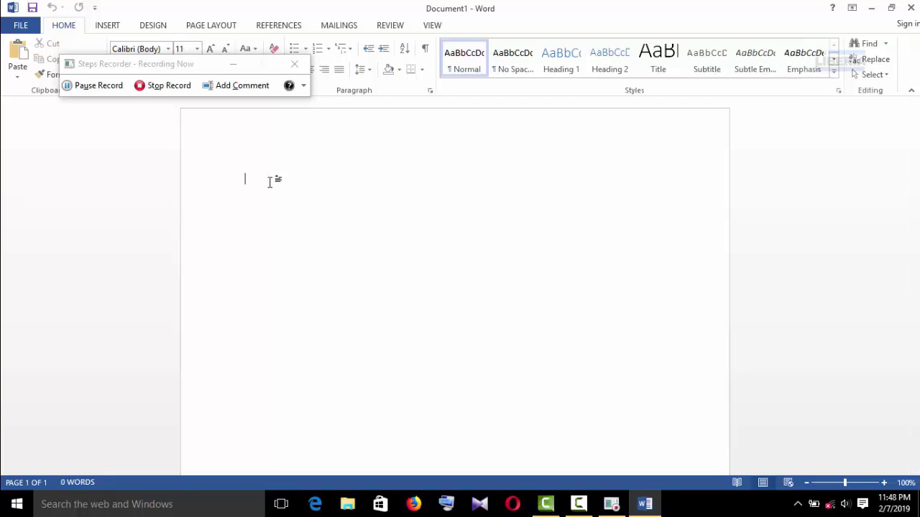
{"action": "type", "text": "WELCOME"}
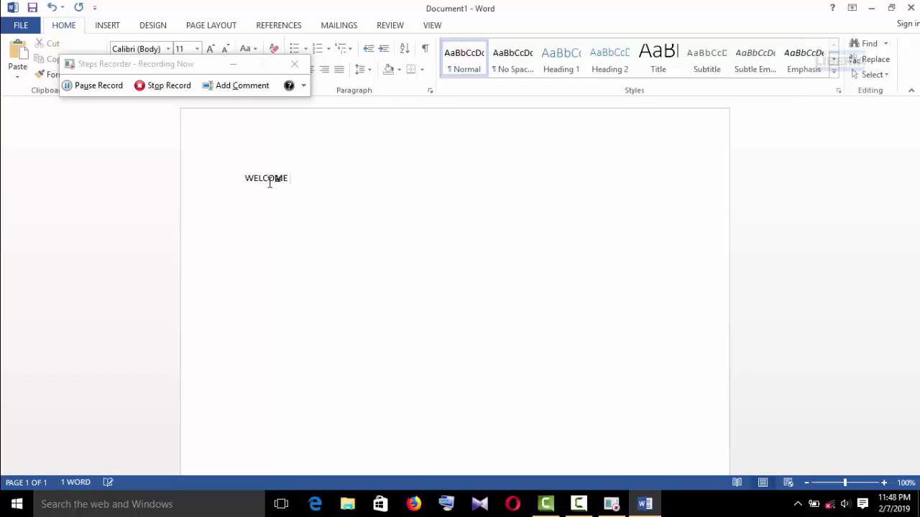
{"action": "type", "text": " TO CONFIDENT T"}
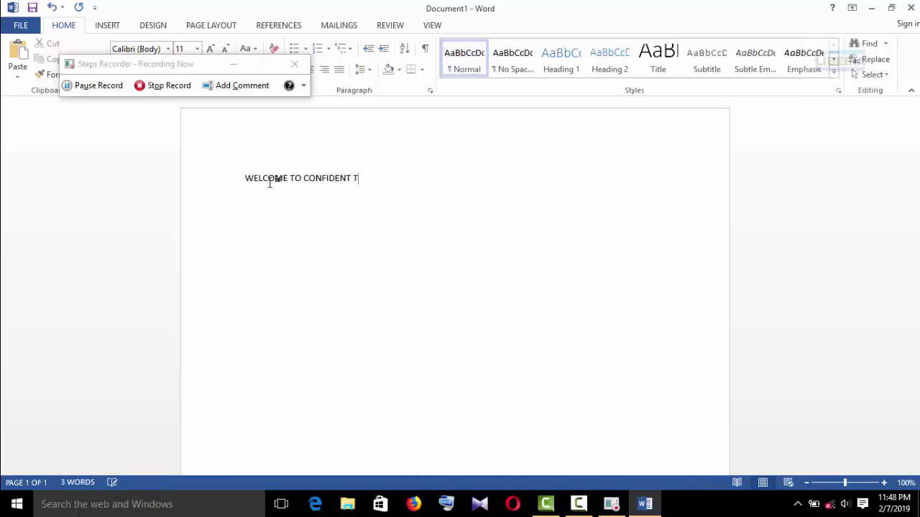
{"action": "type", "text": "ECHNOLOGY LIBERIA"}
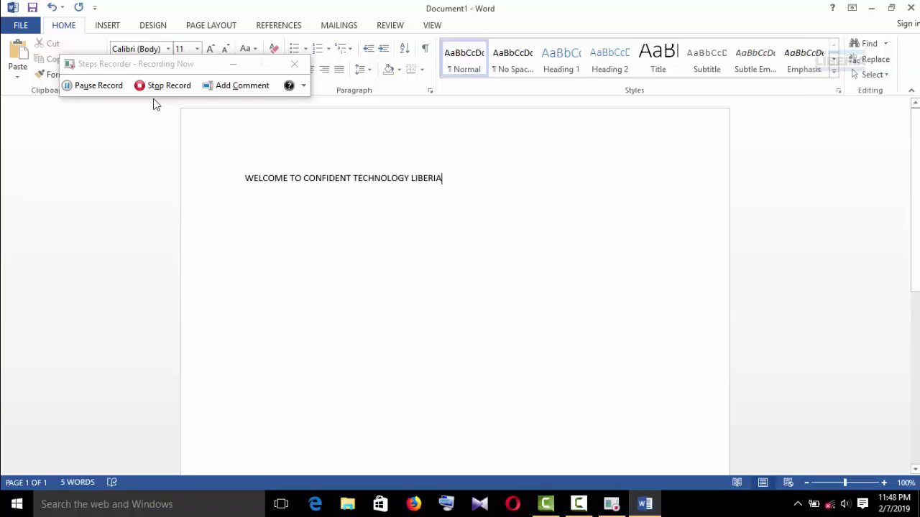
{"action": "left_click", "coordinate": [203, 70]}
Select the WELCOME line and set its font to Arial Black
{"action": "left_click_drag", "start_coordinate": [202, 71], "coordinate": [151, 122]}
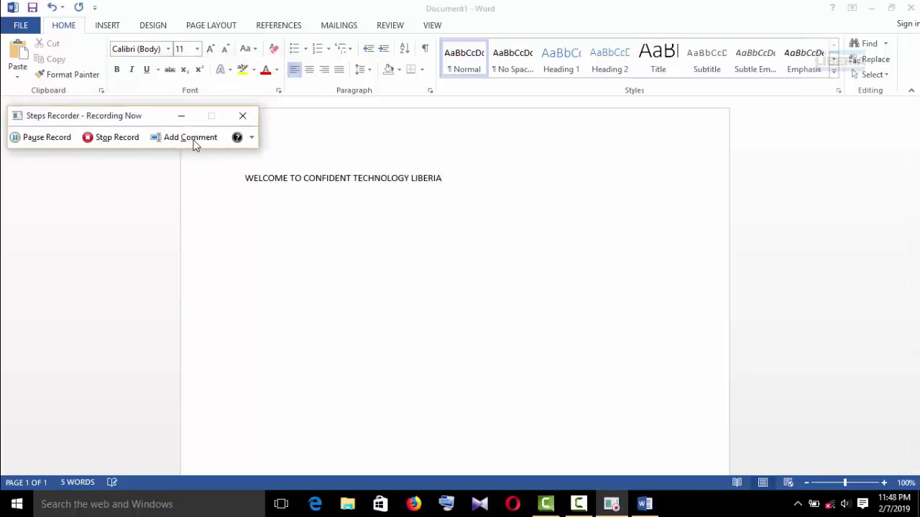
{"action": "left_click", "coordinate": [246, 179]}
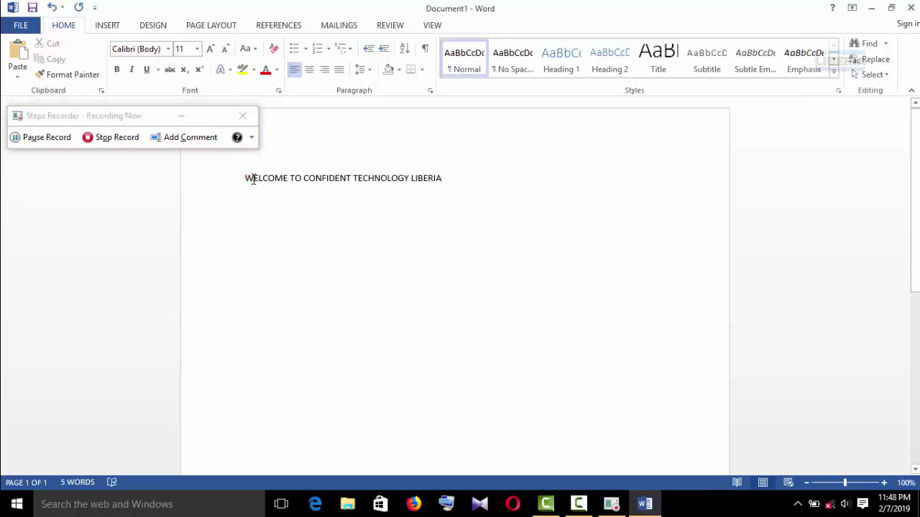
{"action": "left_click_drag", "start_coordinate": [248, 179], "coordinate": [482, 165]}
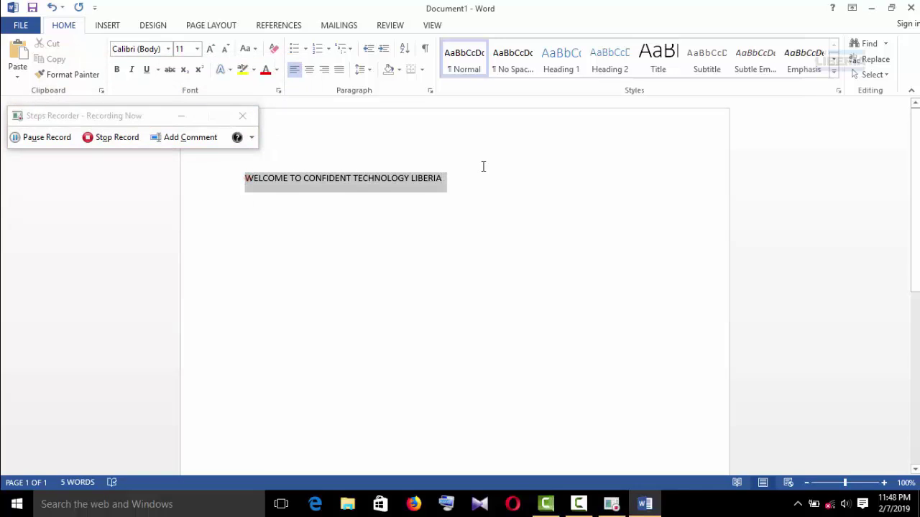
{"action": "left_click", "coordinate": [161, 49]}
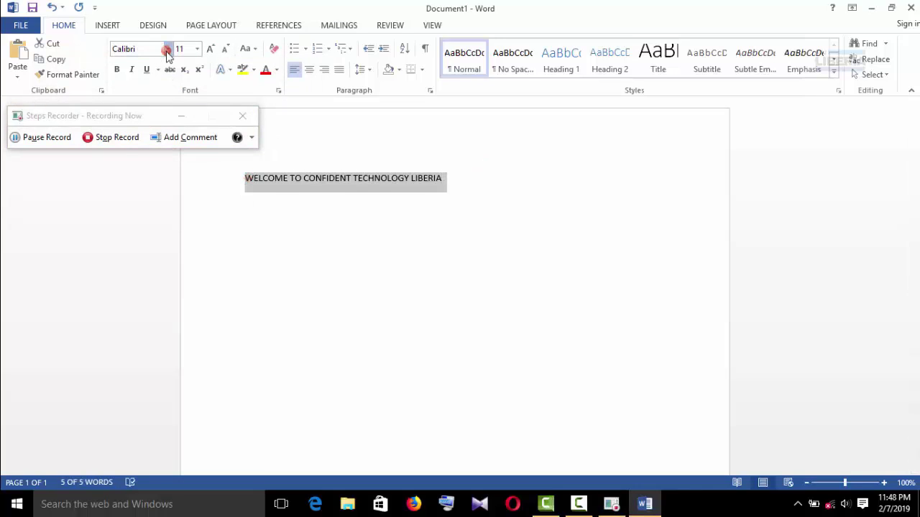
{"action": "left_click", "coordinate": [168, 49]}
{"action": "left_click", "coordinate": [160, 215]}
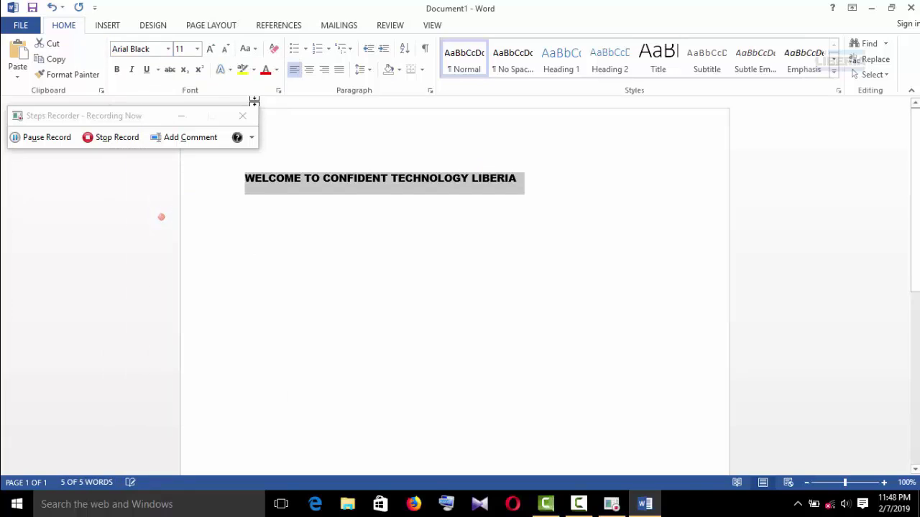
Make the heading 24 pt and red, then stop the recording
{"action": "left_click", "coordinate": [196, 48]}
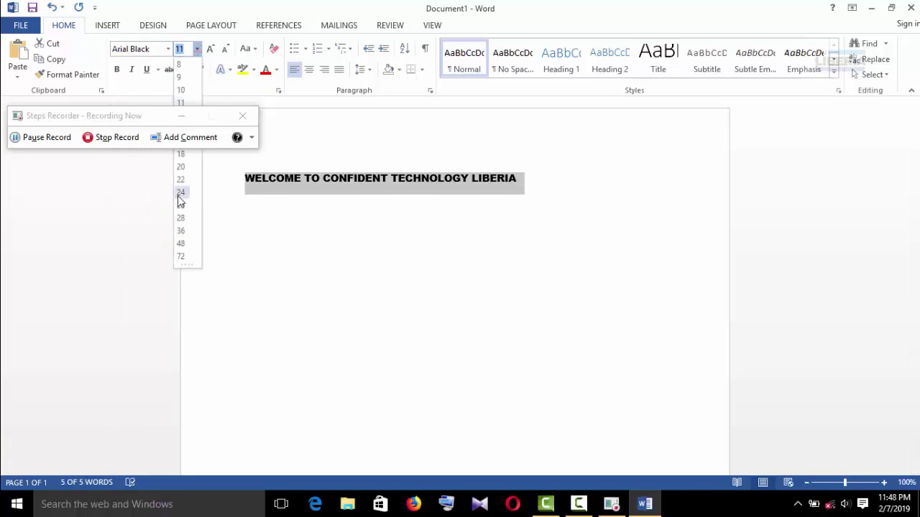
{"action": "left_click", "coordinate": [182, 192]}
{"action": "left_click", "coordinate": [265, 70]}
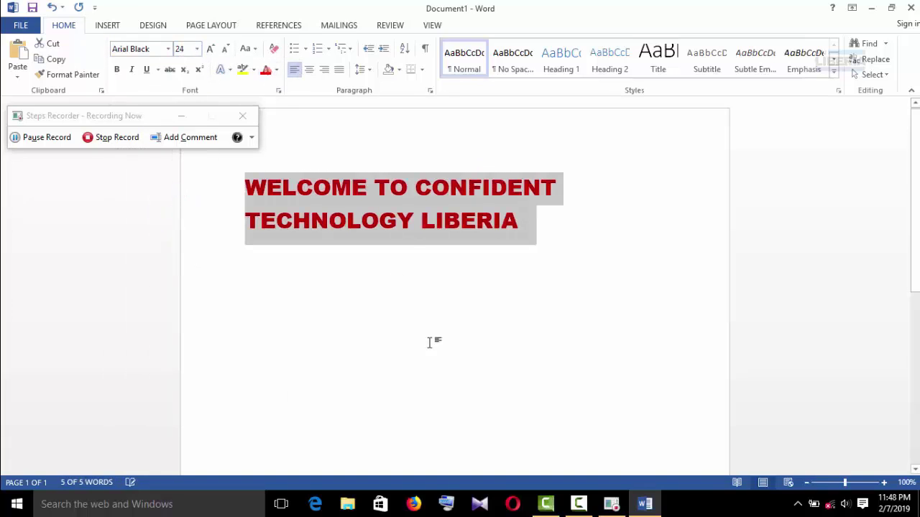
{"action": "left_click", "coordinate": [118, 139]}
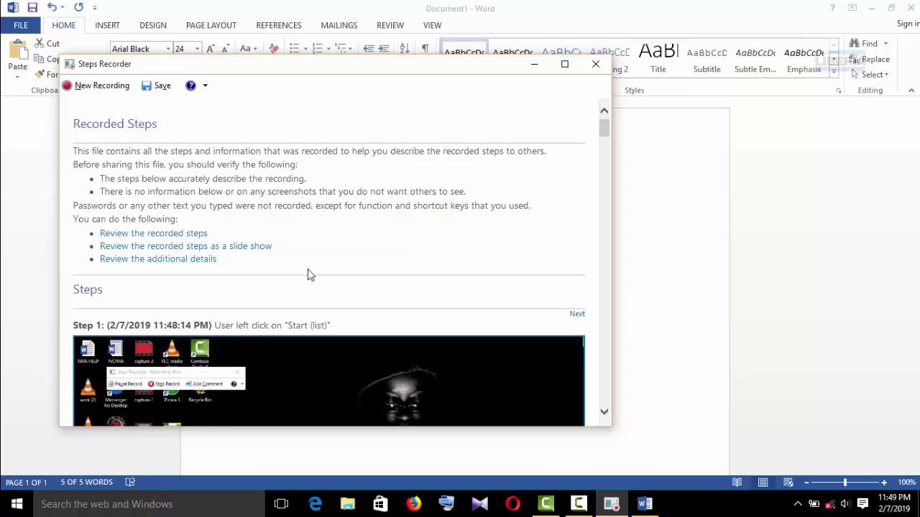
Maximize Steps Recorder and scroll through the recorded steps
{"action": "left_click", "coordinate": [565, 64]}
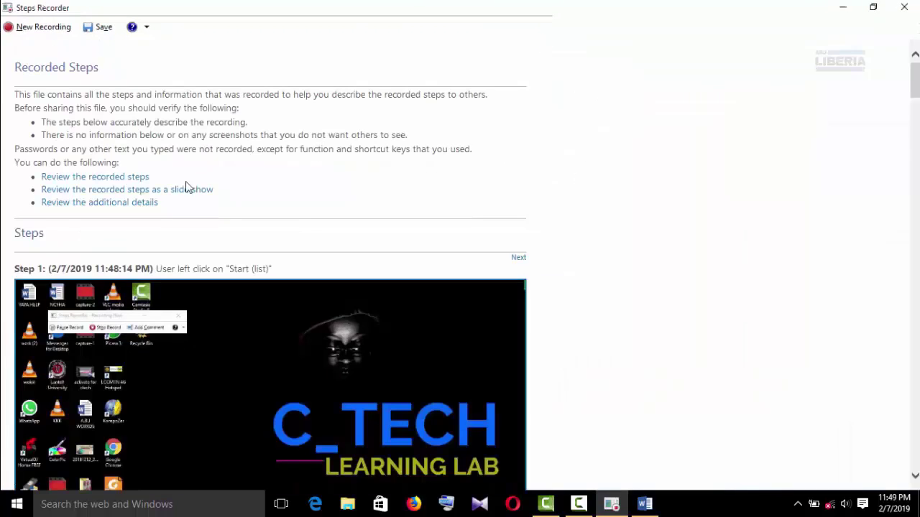
{"action": "left_click_drag", "start_coordinate": [915, 82], "coordinate": [916, 118]}
{"action": "scroll", "coordinate": [905, 120], "scroll_direction": "up", "scroll_amount": 1}
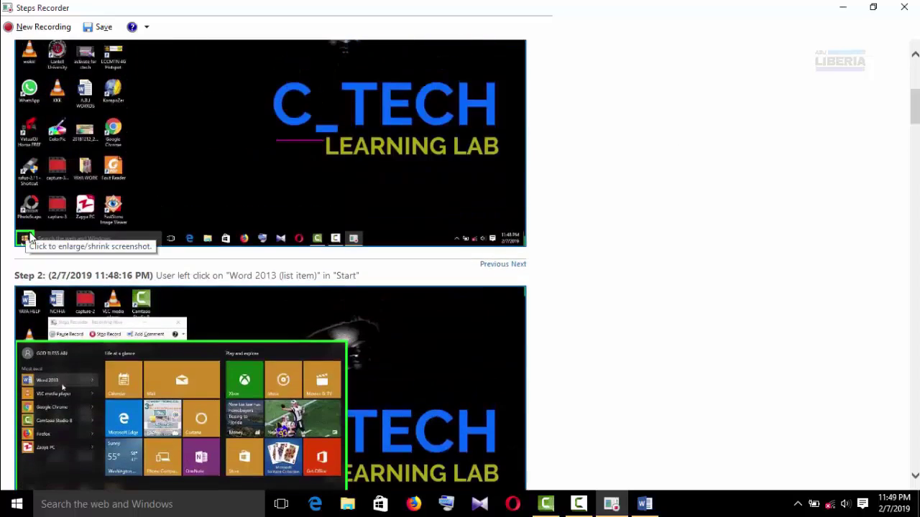
{"action": "scroll", "coordinate": [350, 141], "scroll_direction": "down", "scroll_amount": 3}
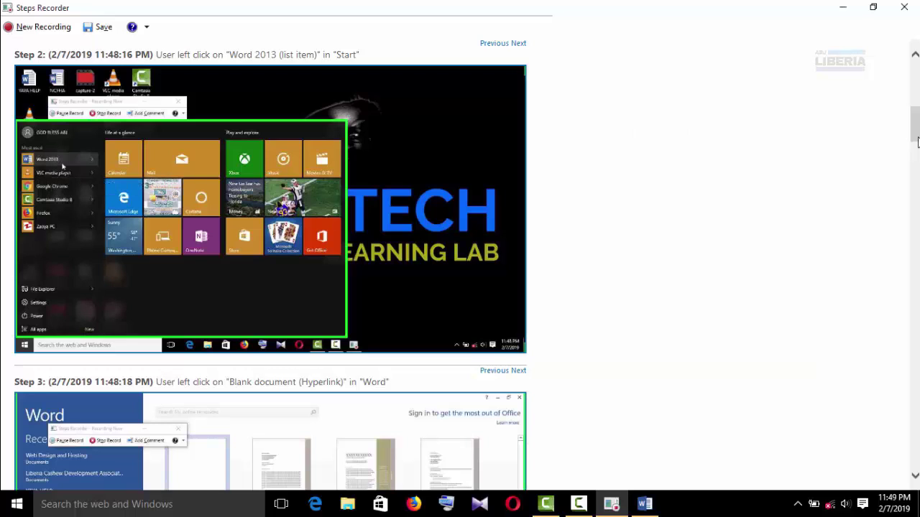
{"action": "scroll", "coordinate": [273, 224], "scroll_direction": "down", "scroll_amount": 5}
{"action": "scroll", "coordinate": [273, 224], "scroll_direction": "up", "scroll_amount": 2}
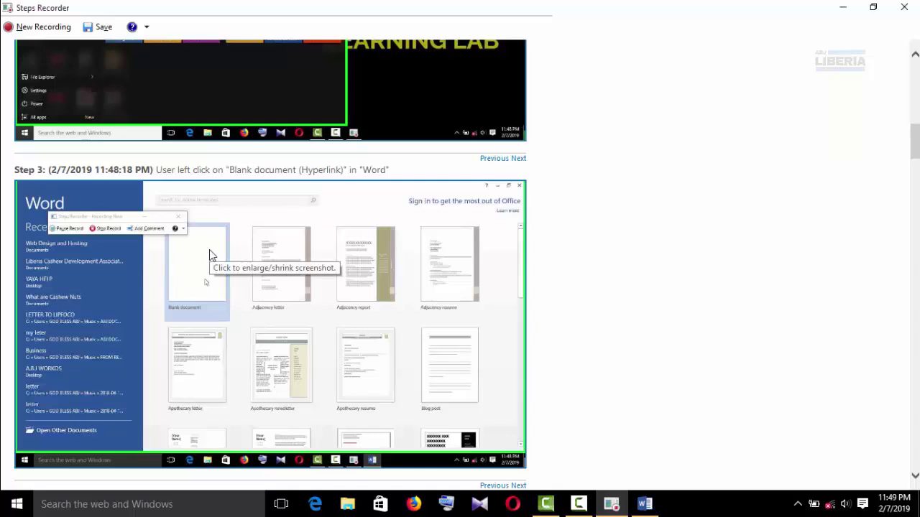
{"action": "left_click_drag", "start_coordinate": [915, 148], "coordinate": [916, 367]}
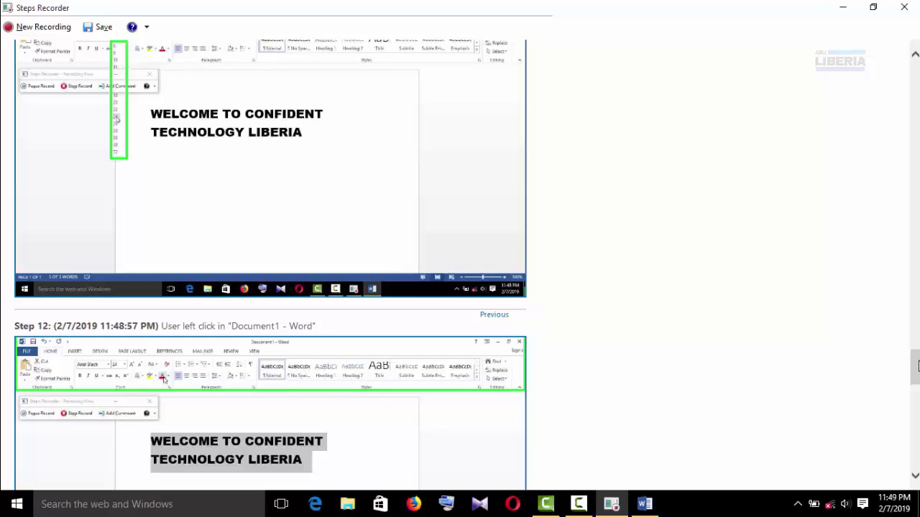
Close Steps Recorder discarding the recording, and close Word without saving
{"action": "left_click", "coordinate": [911, 8]}
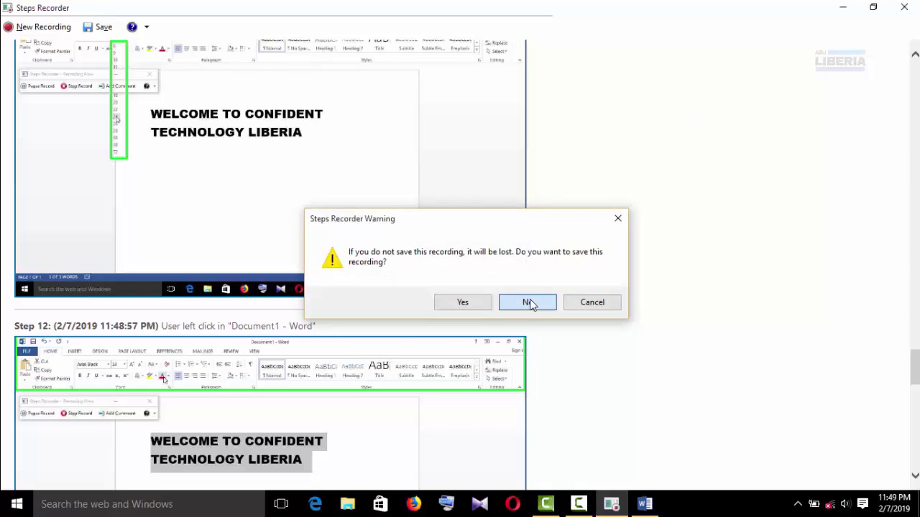
{"action": "left_click", "coordinate": [526, 302]}
{"action": "key", "text": "alt+F4"}
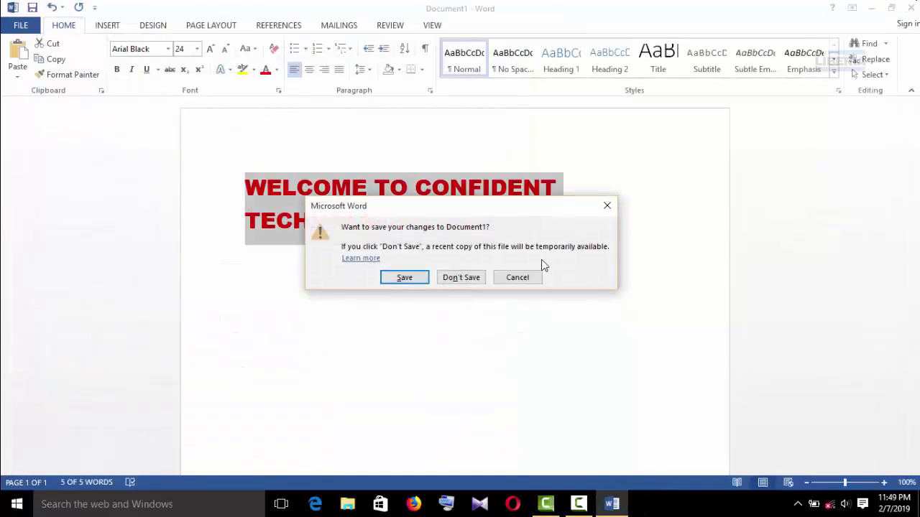
{"action": "left_click", "coordinate": [463, 281]}
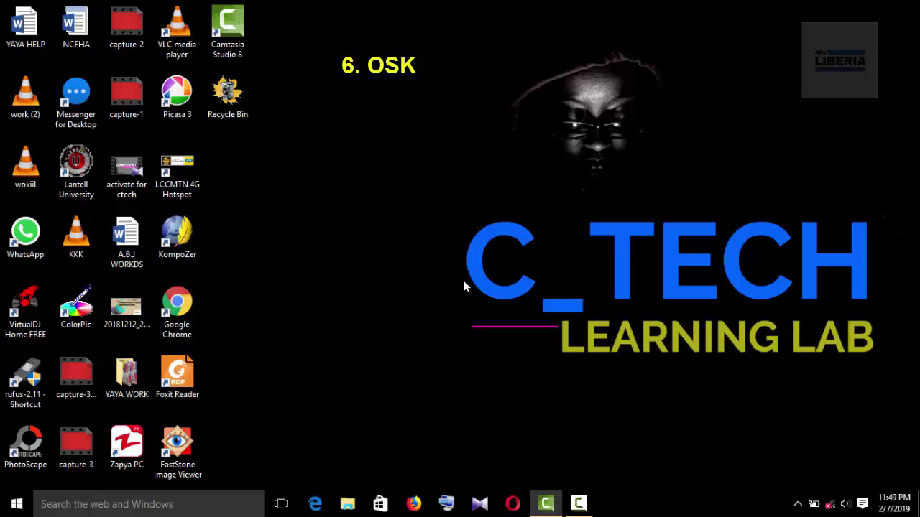
{"action": "key", "text": "super+r"}
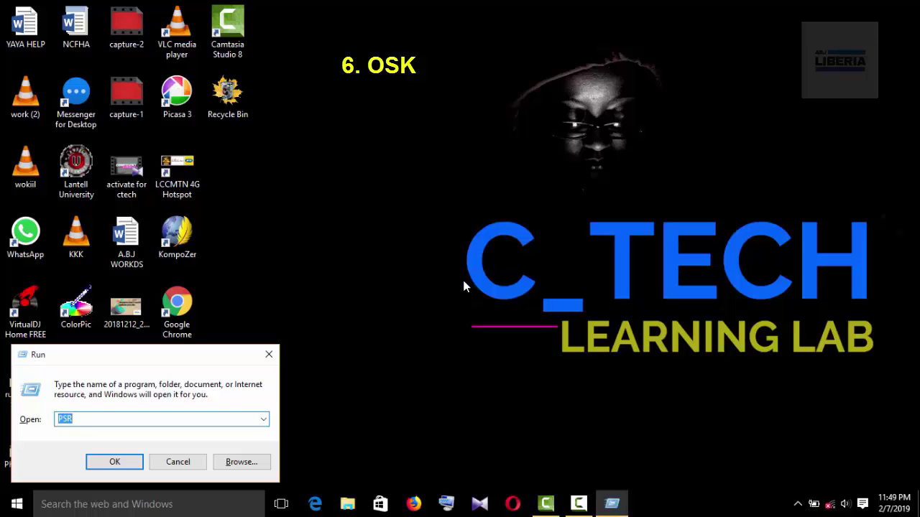
{"action": "type", "text": "OSK"}
{"action": "key", "text": "Return"}
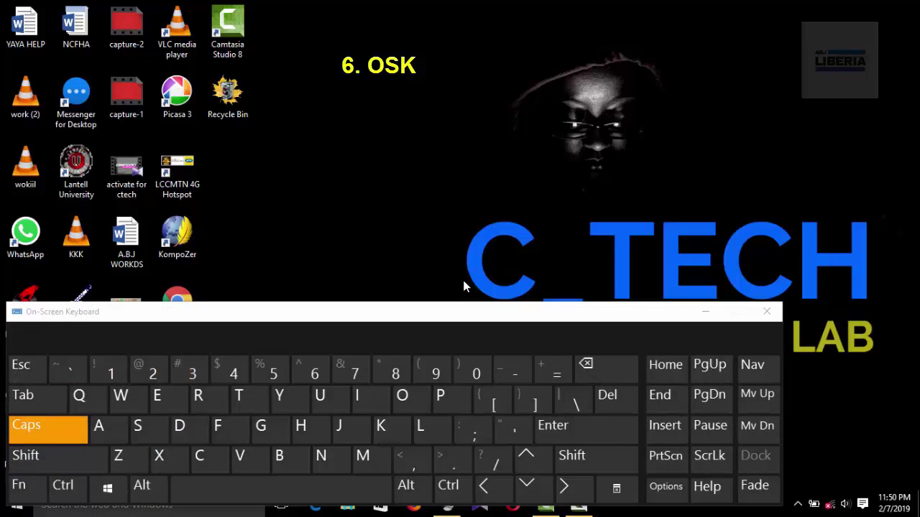
{"action": "key", "text": "s"}
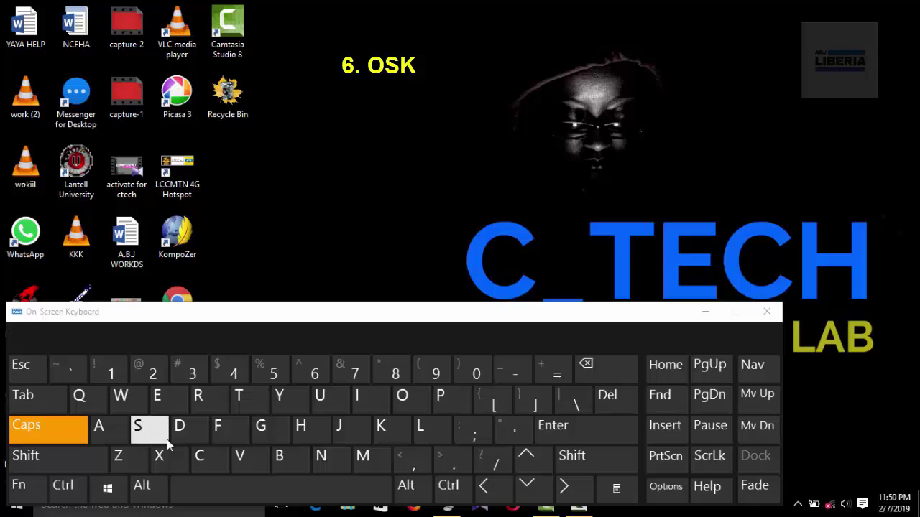
{"action": "left_click", "coordinate": [768, 311]}
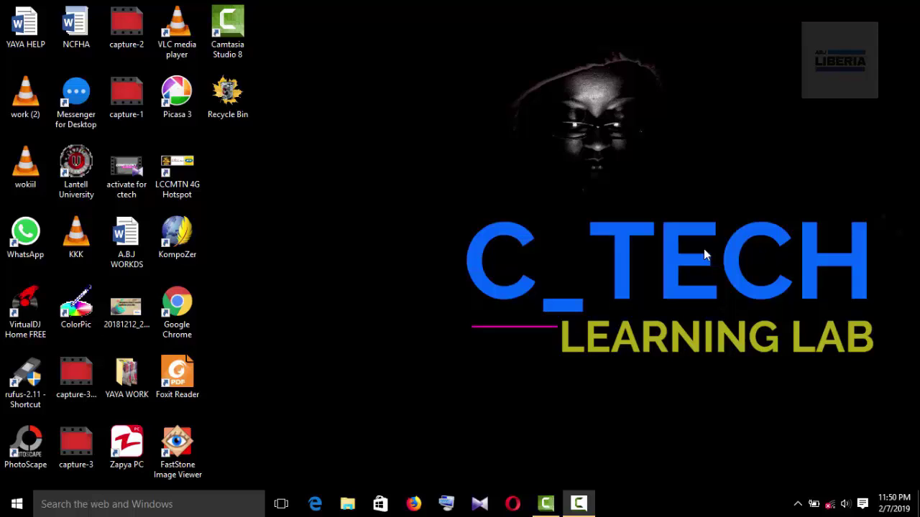
{"action": "key", "text": "super+r"}
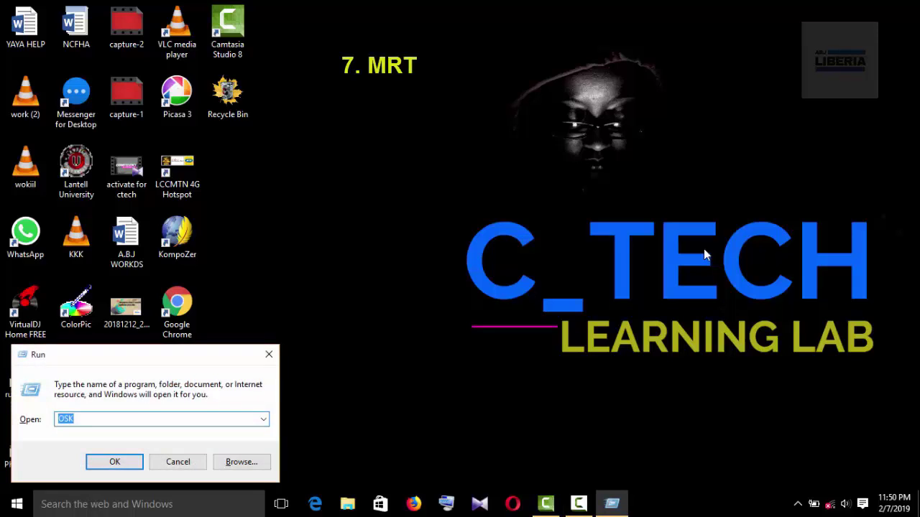
{"action": "type", "text": "MRT"}
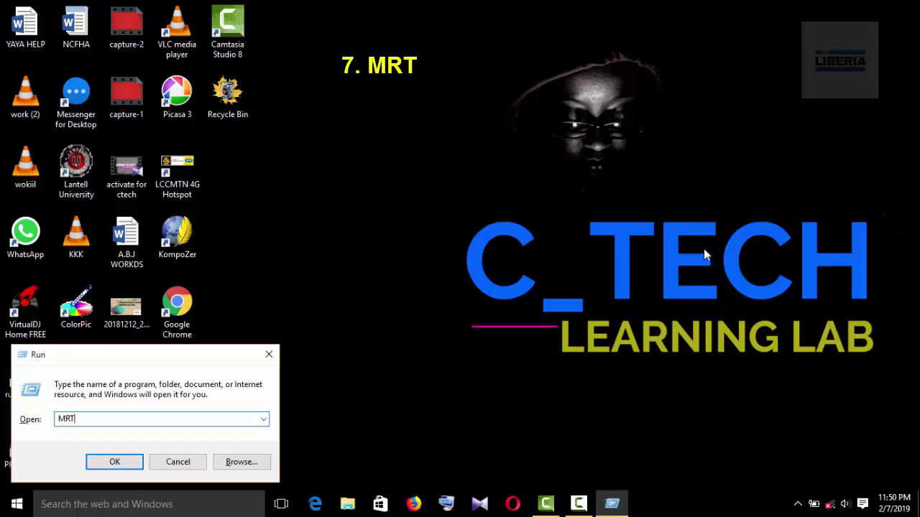
{"action": "key", "text": "Return"}
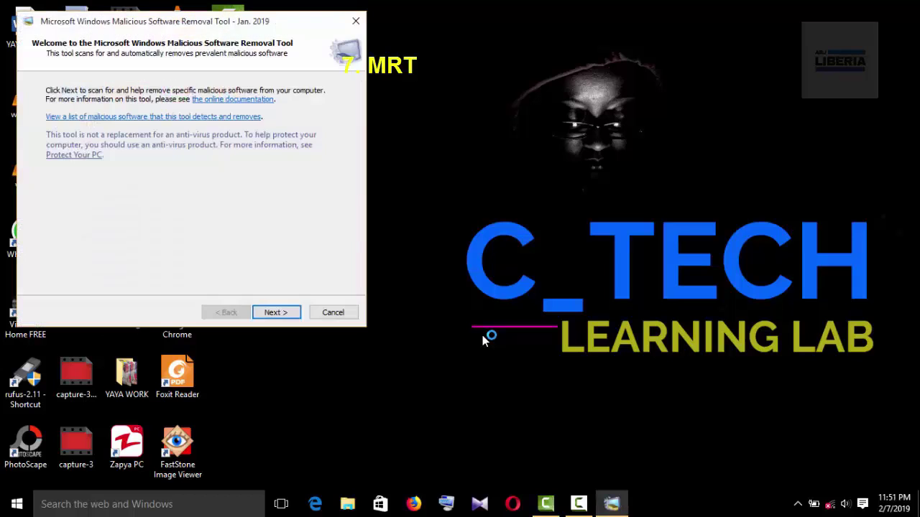
{"action": "left_click", "coordinate": [287, 314]}
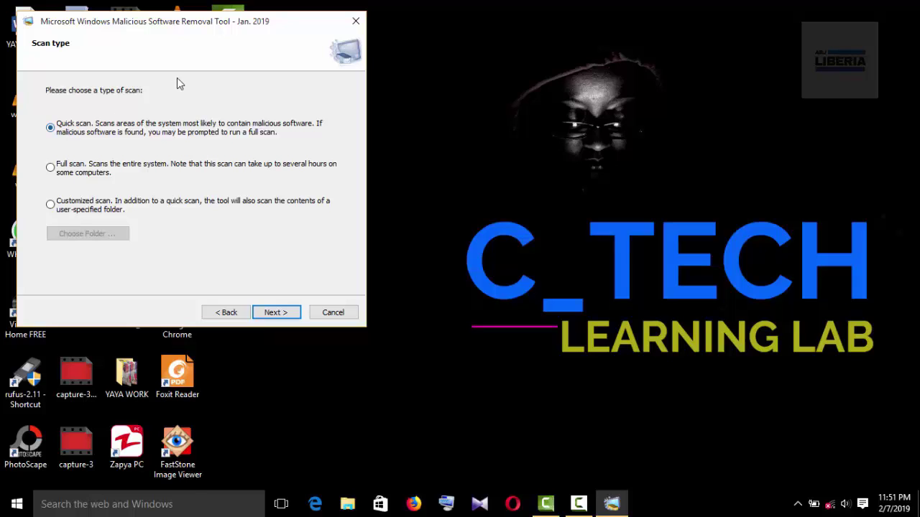
{"action": "left_click", "coordinate": [356, 22]}
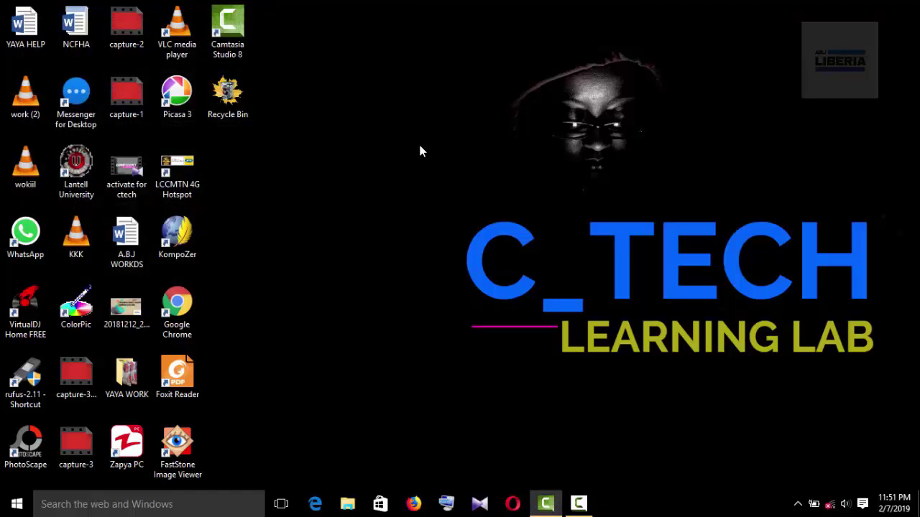
Launch Character Map by running CHARMAP from the Run dialog
{"action": "key", "text": "super+r"}
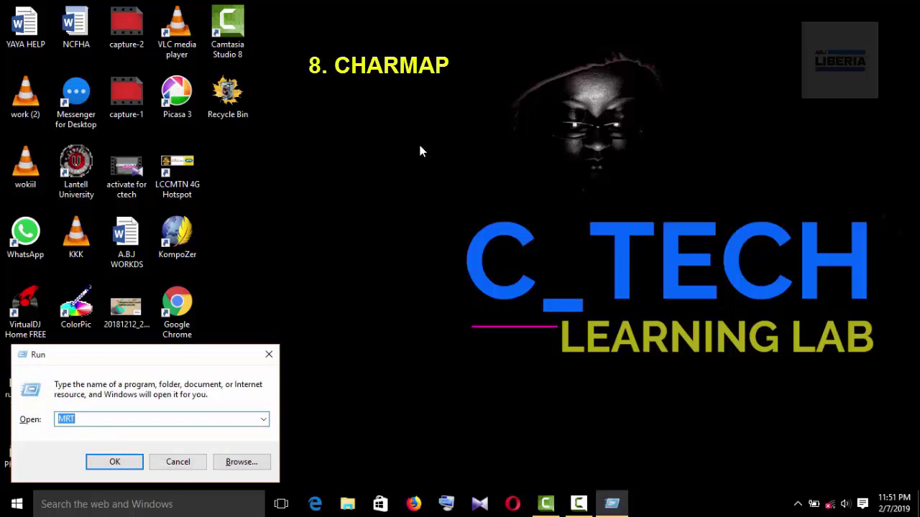
{"action": "type", "text": "CH"}
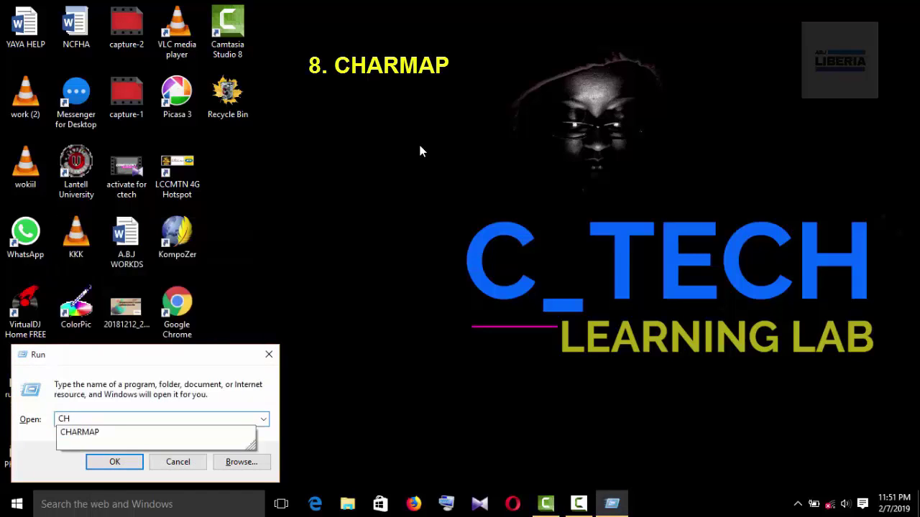
{"action": "type", "text": "ARMAP"}
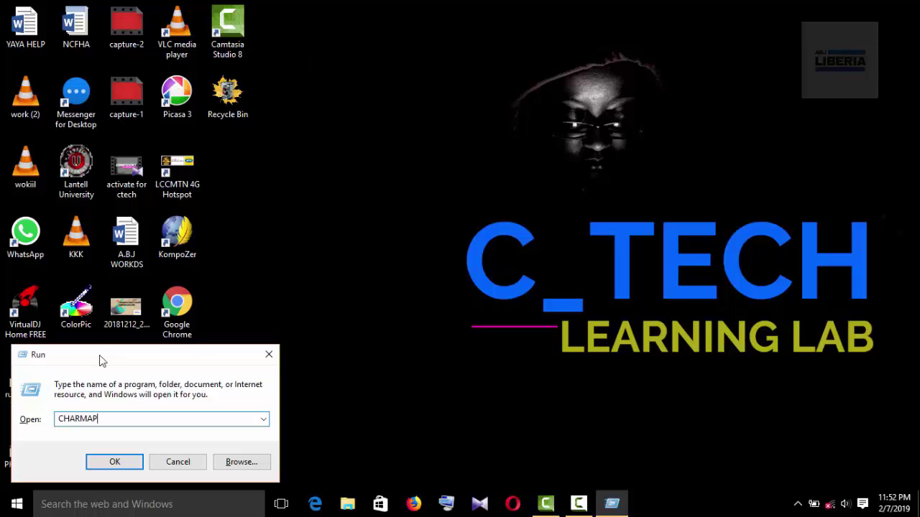
{"action": "left_click", "coordinate": [115, 461]}
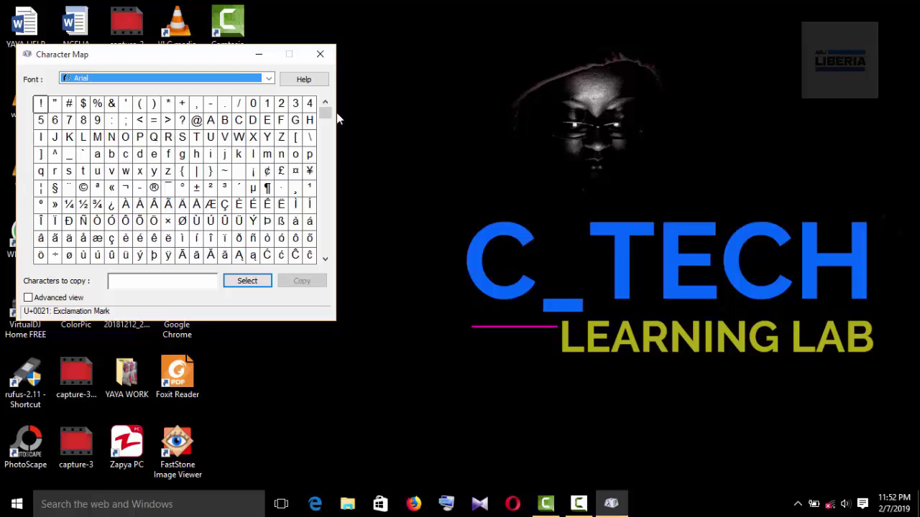
Select the Arabic Letter Rreh ڑ and copy it to the clipboard
{"action": "left_click_drag", "start_coordinate": [325, 117], "coordinate": [328, 181]}
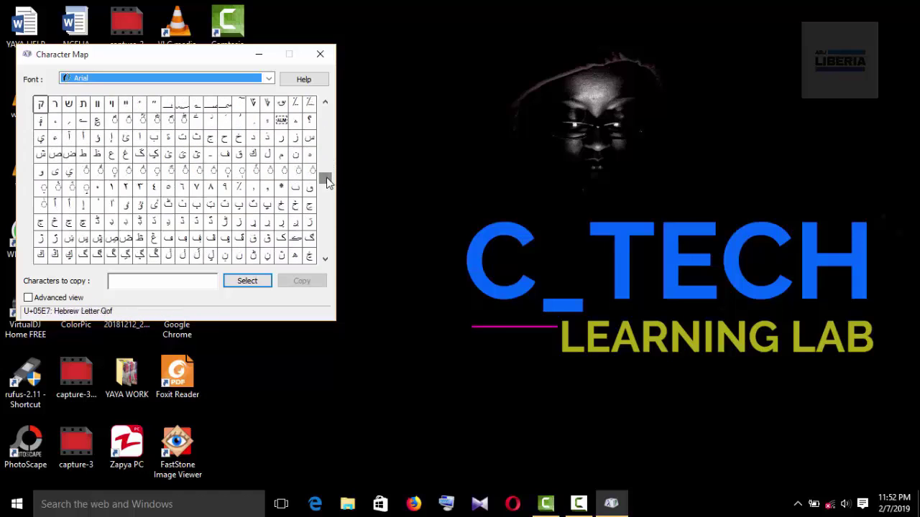
{"action": "left_click", "coordinate": [225, 223]}
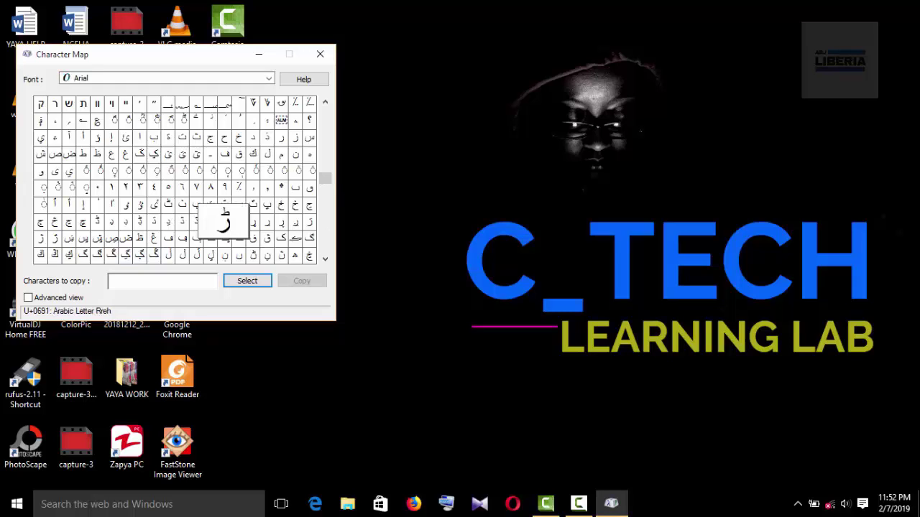
{"action": "left_click", "coordinate": [255, 285]}
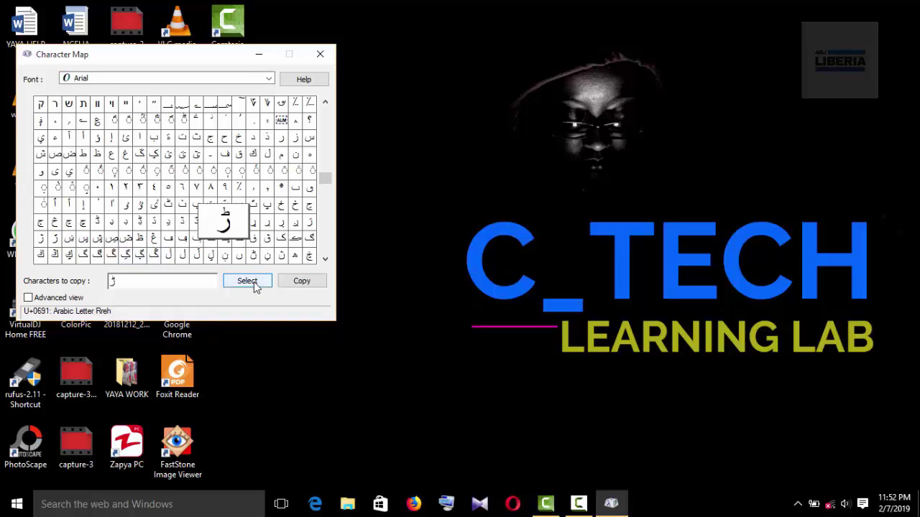
{"action": "left_click", "coordinate": [294, 284]}
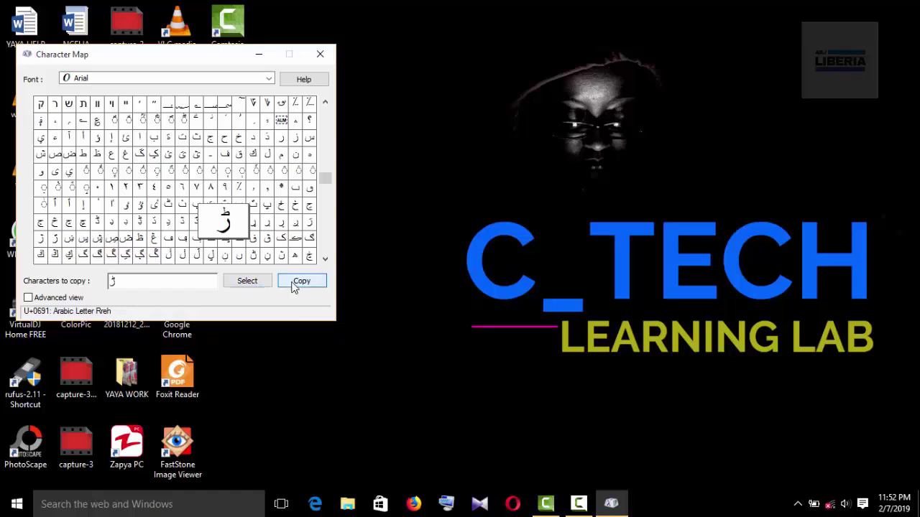
{"action": "left_click", "coordinate": [17, 504]}
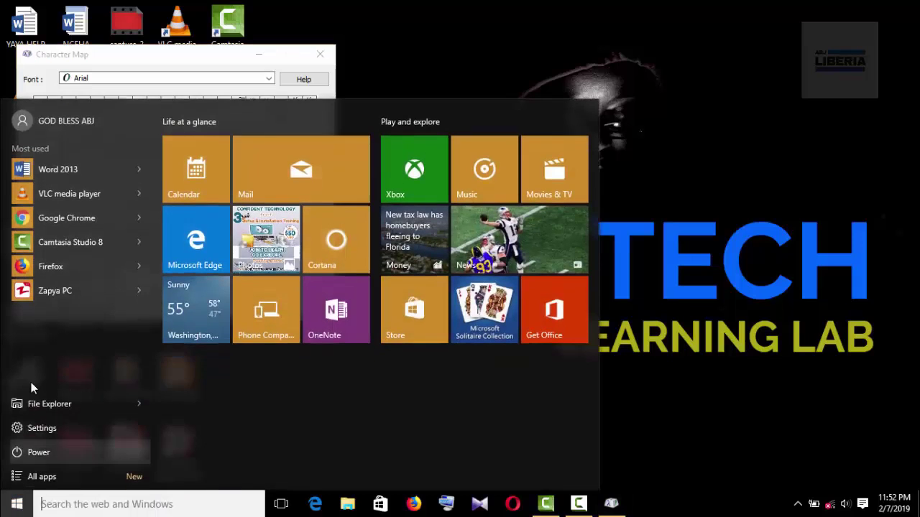
Paste ڑ into a new blank Word 2013 document, then close it unsaved
{"action": "left_click", "coordinate": [69, 176]}
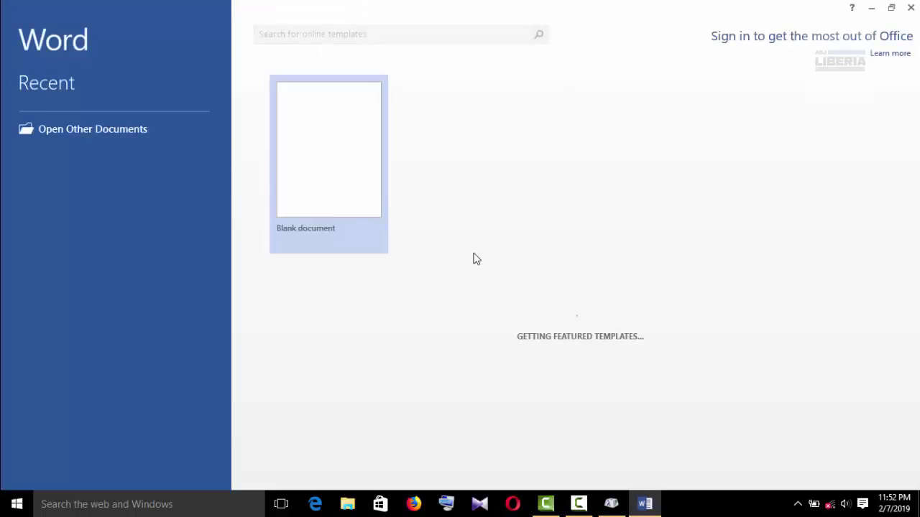
{"action": "left_click", "coordinate": [355, 183]}
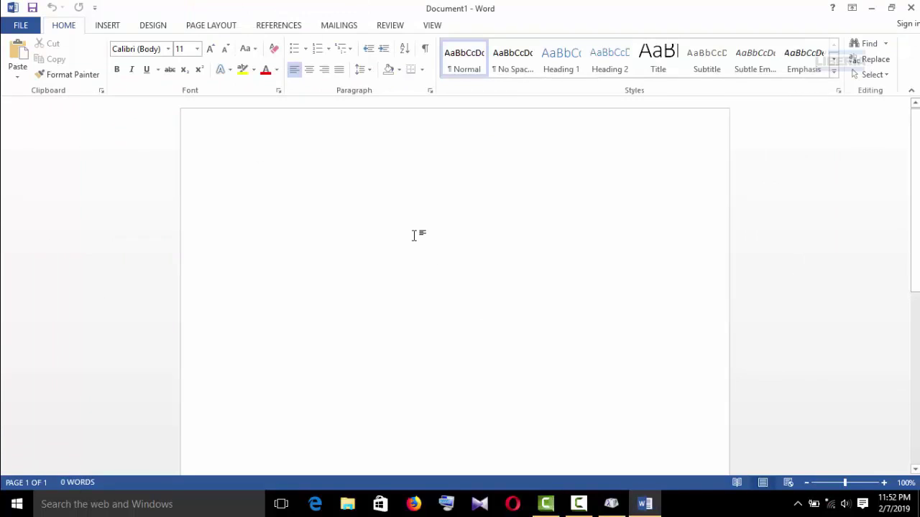
{"action": "type", "text": "ڑ"}
{"action": "key", "text": "Return"}
{"action": "left_click", "coordinate": [909, 9]}
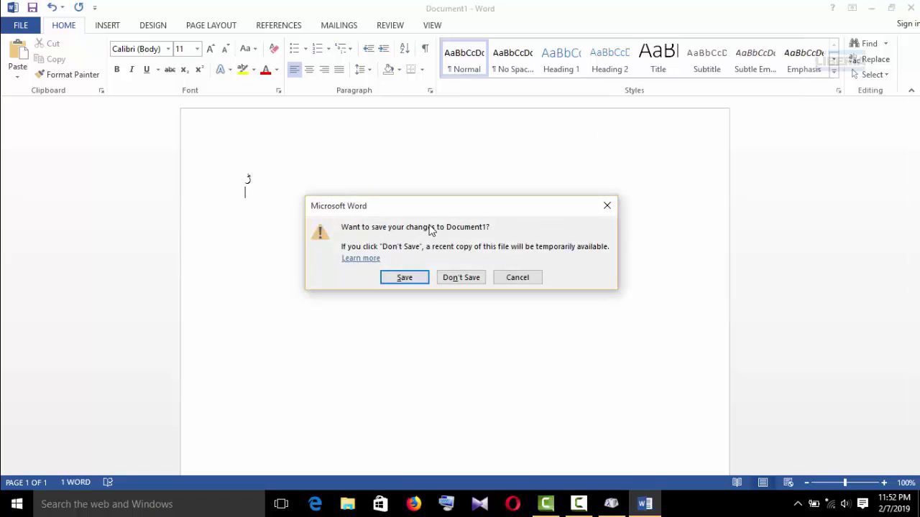
{"action": "left_click", "coordinate": [461, 277]}
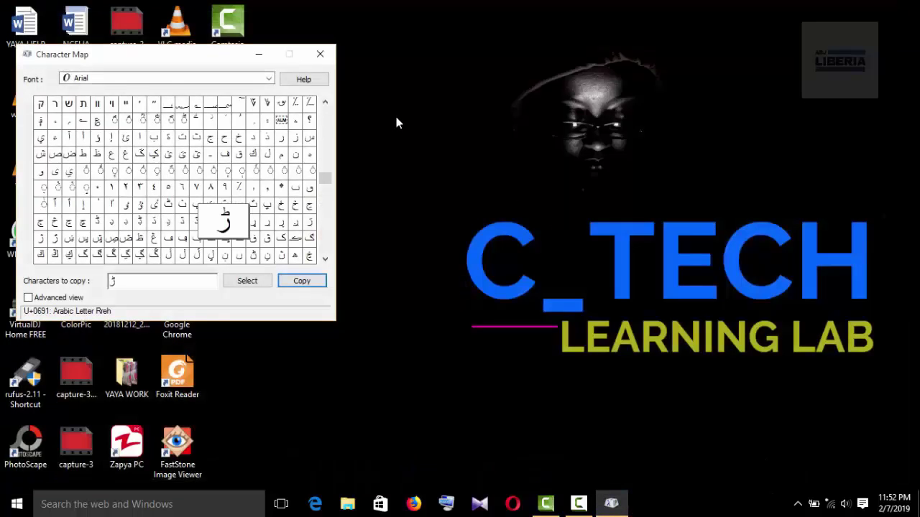
Close Character Map and launch Calculator by running CALC
{"action": "left_click", "coordinate": [320, 54]}
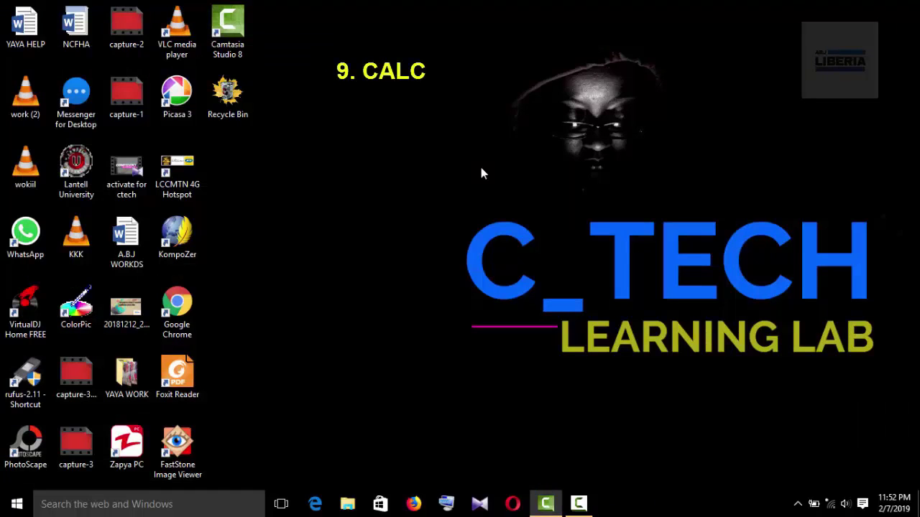
{"action": "key", "text": "super+r"}
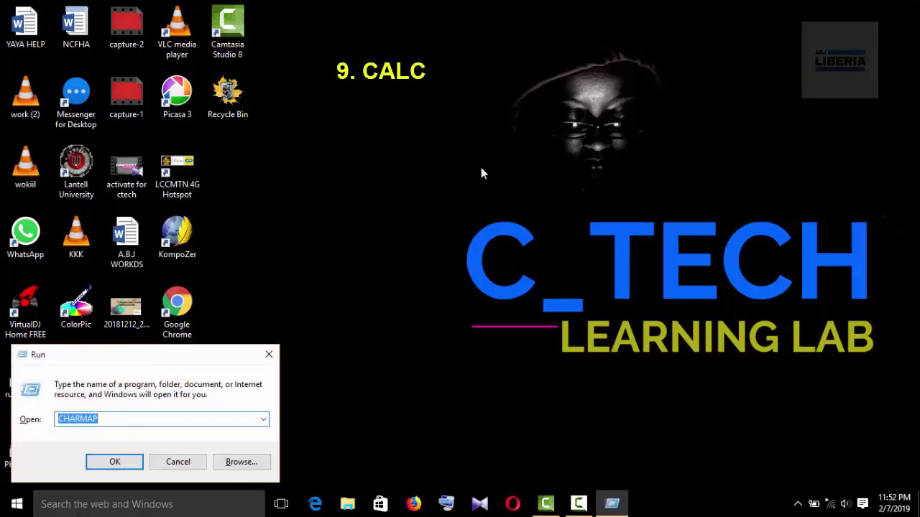
{"action": "type", "text": "CALC"}
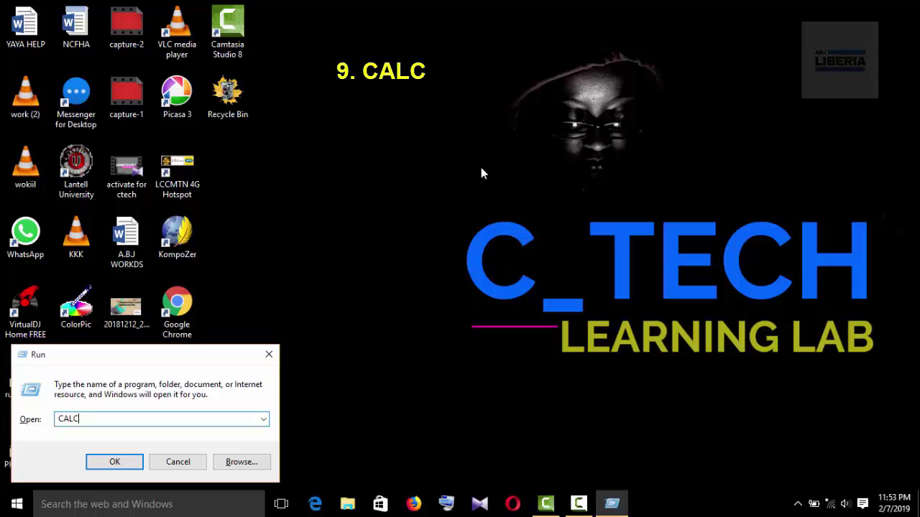
{"action": "key", "text": "Return"}
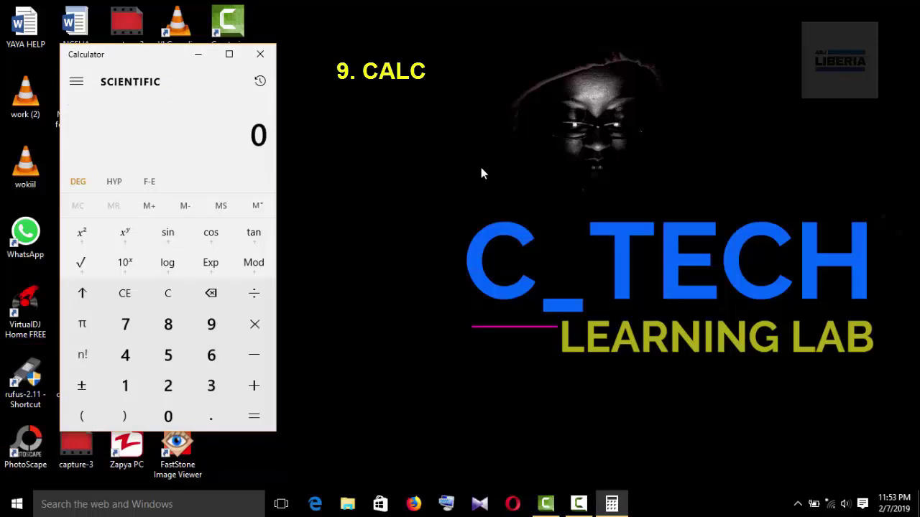
Switch Calculator to Standard, Scientific, Programmer, then Scientific again, and close it
{"action": "left_click", "coordinate": [76, 81]}
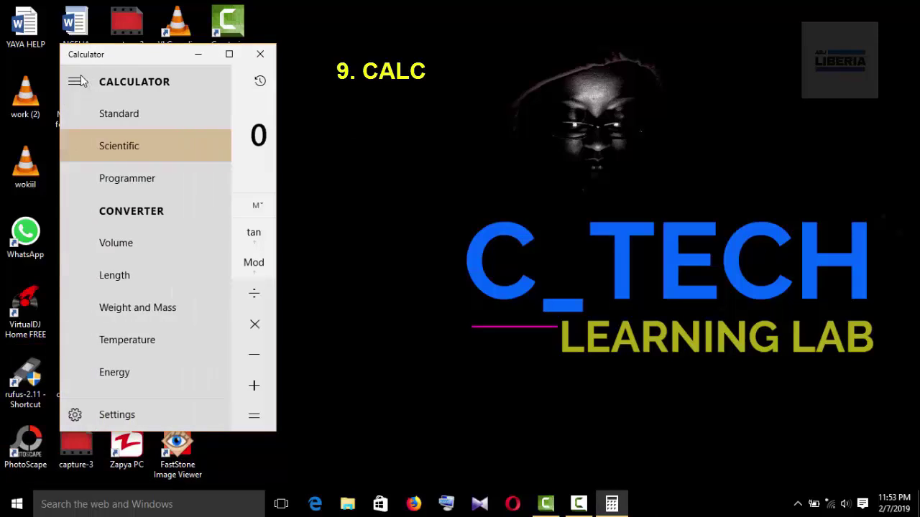
{"action": "left_click", "coordinate": [120, 114]}
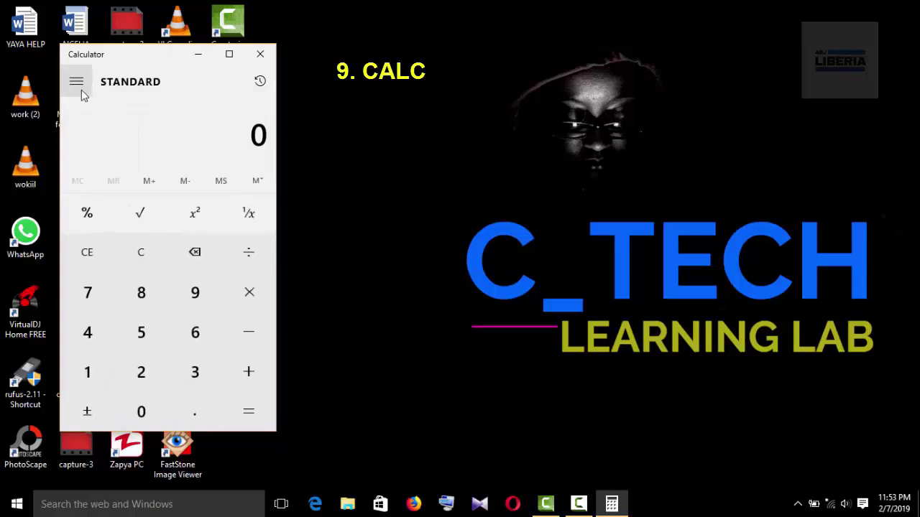
{"action": "left_click", "coordinate": [76, 81]}
{"action": "left_click", "coordinate": [116, 145]}
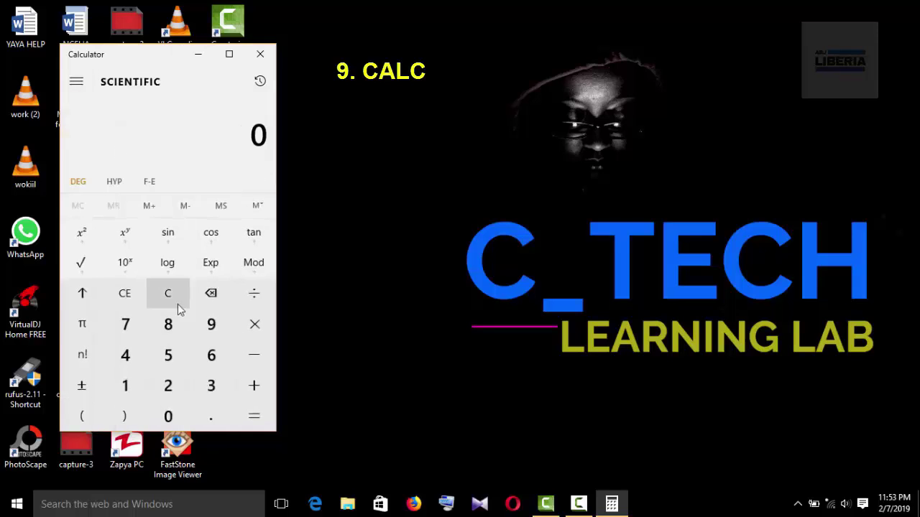
{"action": "left_click", "coordinate": [76, 81]}
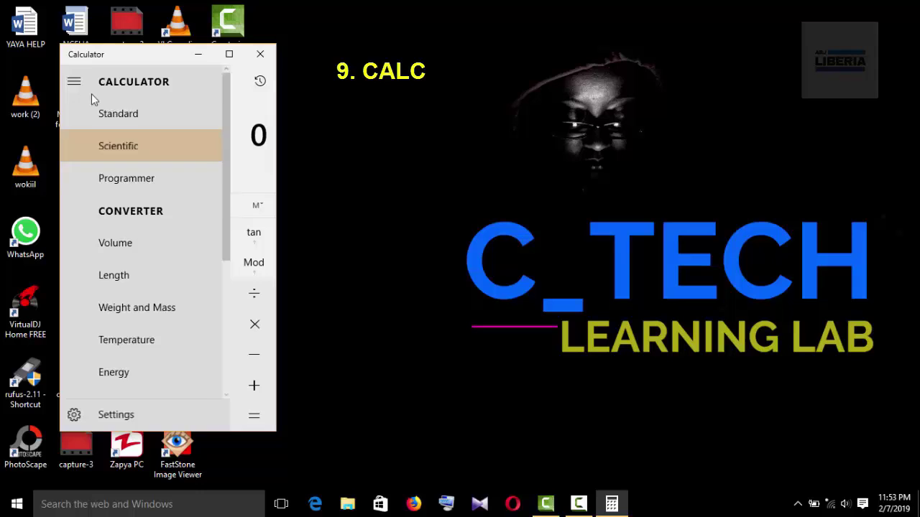
{"action": "left_click", "coordinate": [146, 186]}
{"action": "left_click", "coordinate": [76, 84]}
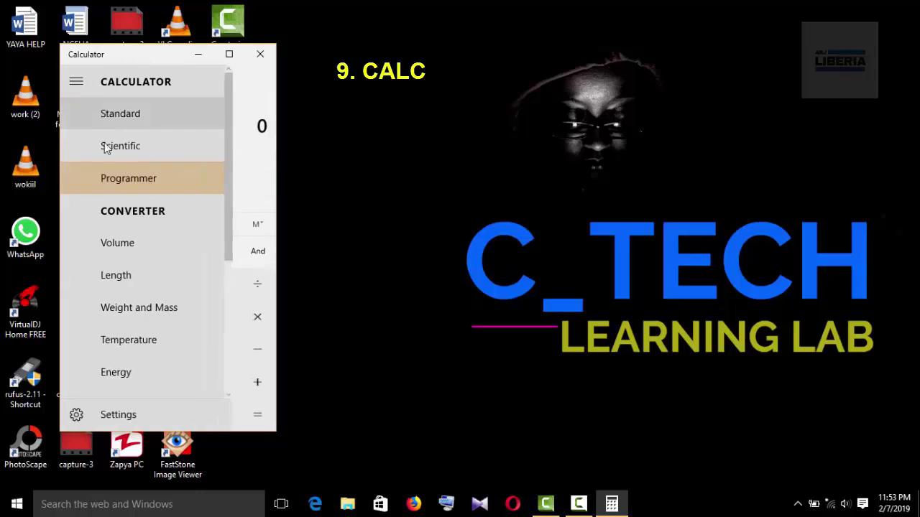
{"action": "left_click", "coordinate": [125, 147]}
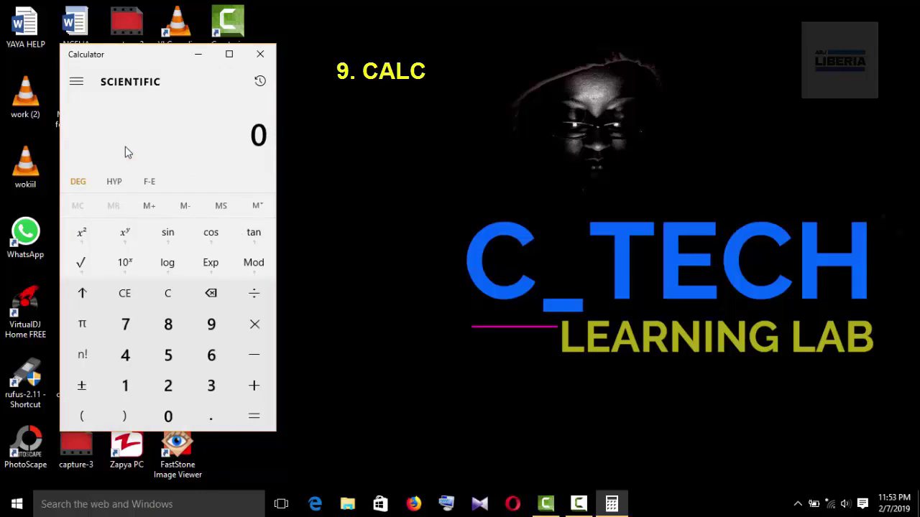
{"action": "left_click", "coordinate": [261, 53]}
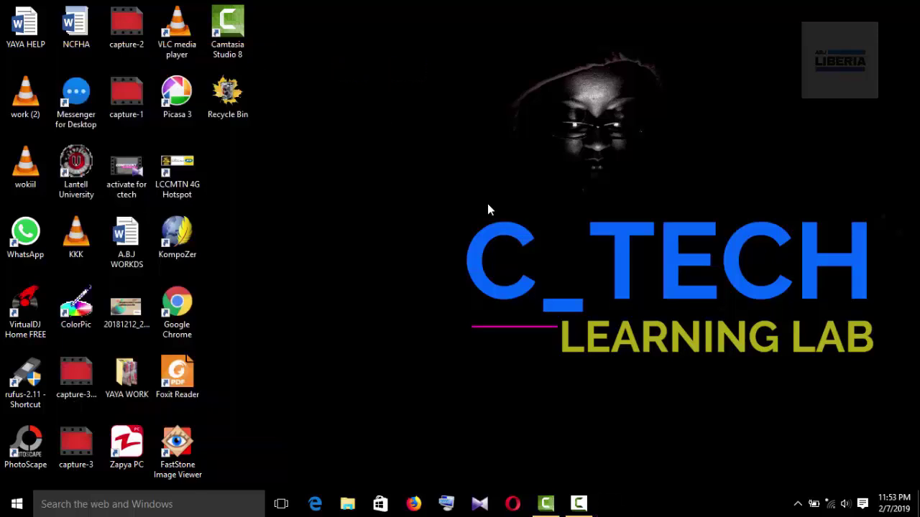
{"action": "key", "text": "super+r"}
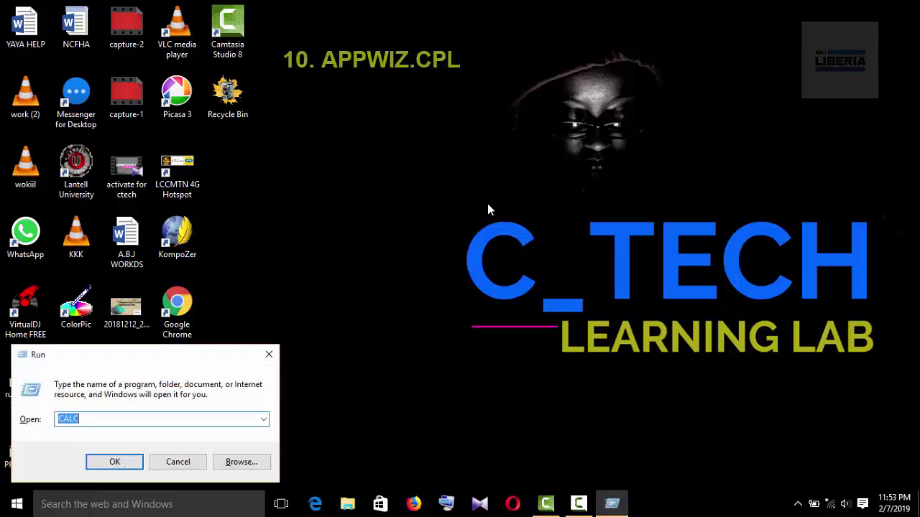
{"action": "type", "text": "APPW"}
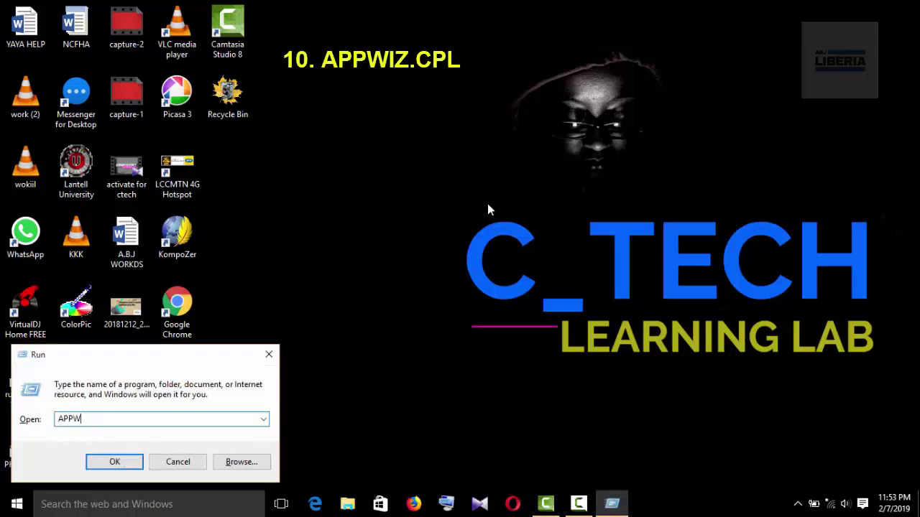
{"action": "type", "text": "IZ.CPL"}
{"action": "left_click", "coordinate": [104, 464]}
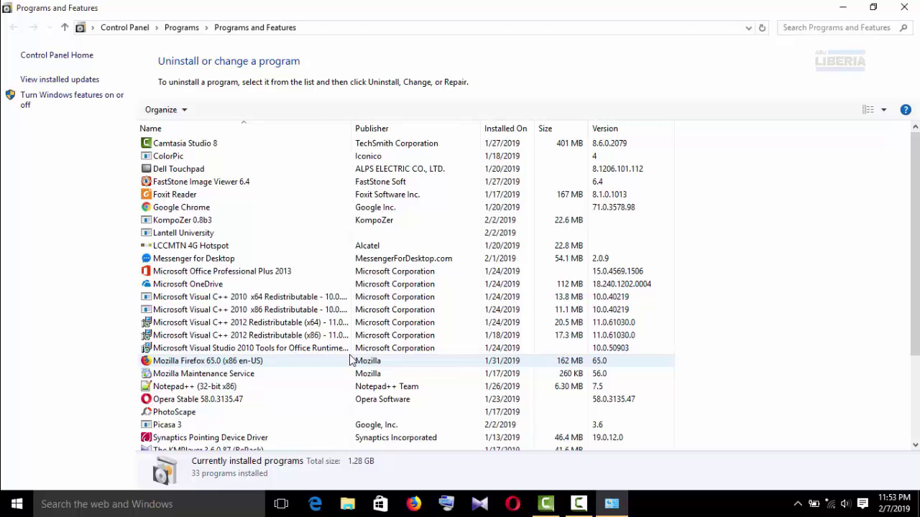
{"action": "left_click", "coordinate": [220, 233]}
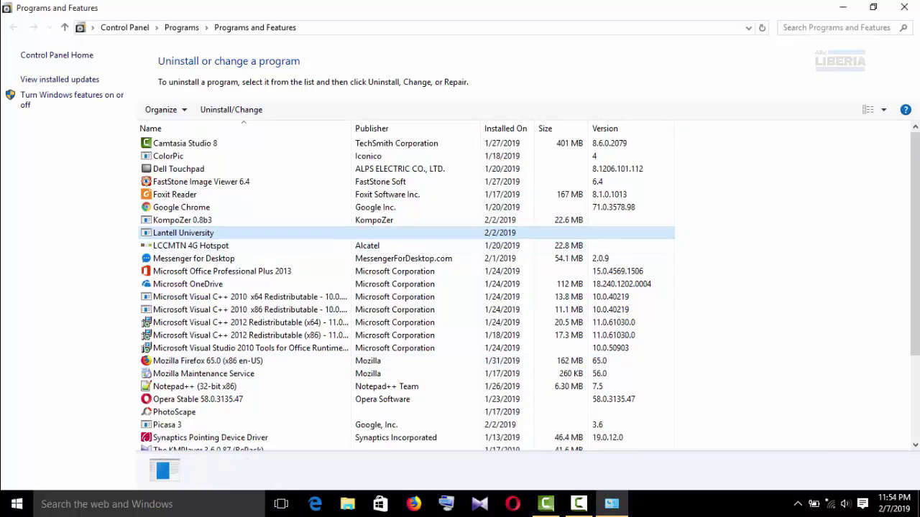
{"action": "left_click", "coordinate": [904, 7]}
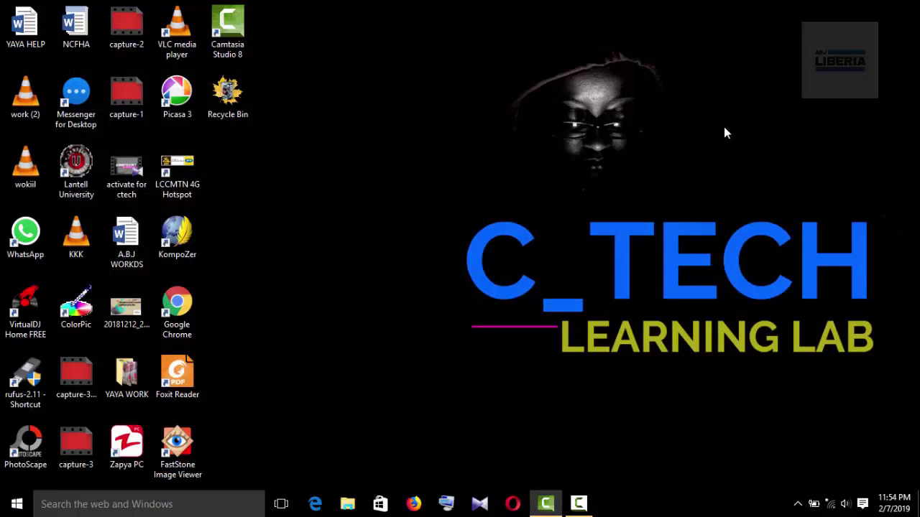
{"action": "key", "text": "super+r"}
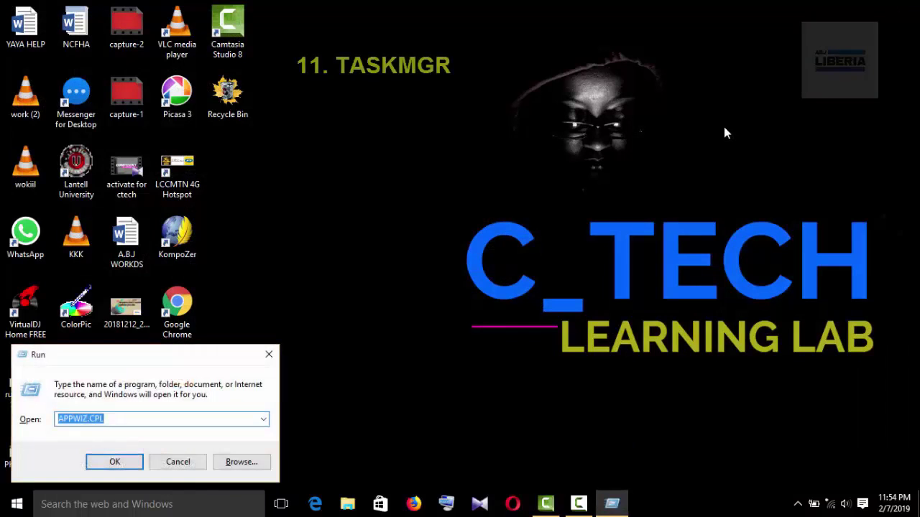
{"action": "type", "text": "TASH"}
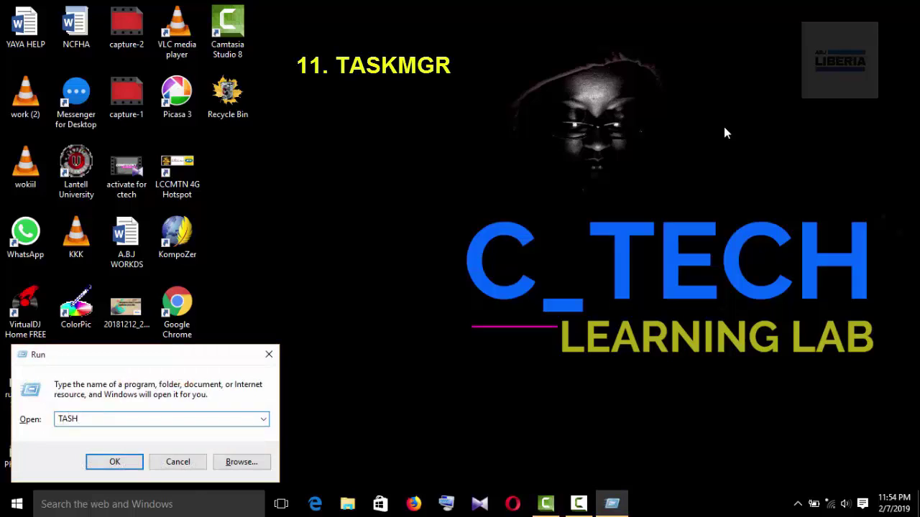
{"action": "type", "text": "MGR"}
{"action": "key", "text": "BackSpace"}
{"action": "key", "text": "BackSpace"}
{"action": "key", "text": "BackSpace"}
{"action": "key", "text": "BackSpace"}
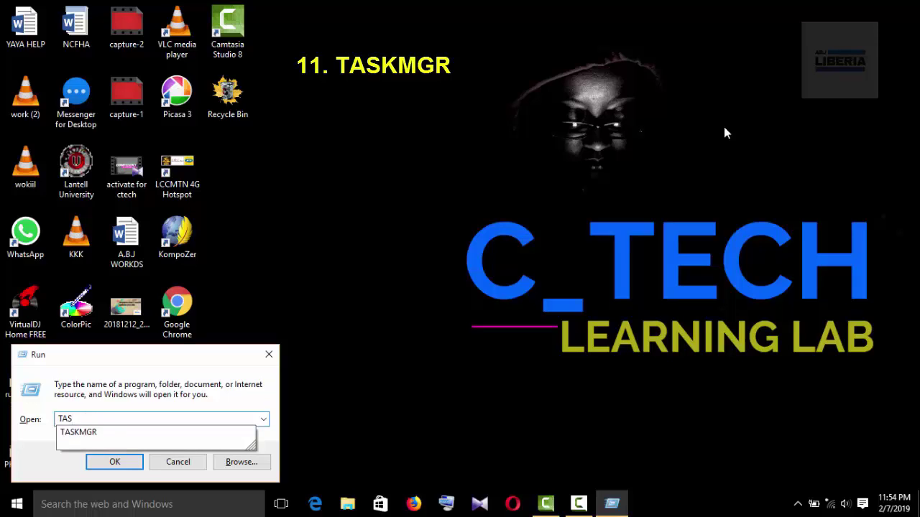
{"action": "type", "text": "KMGR"}
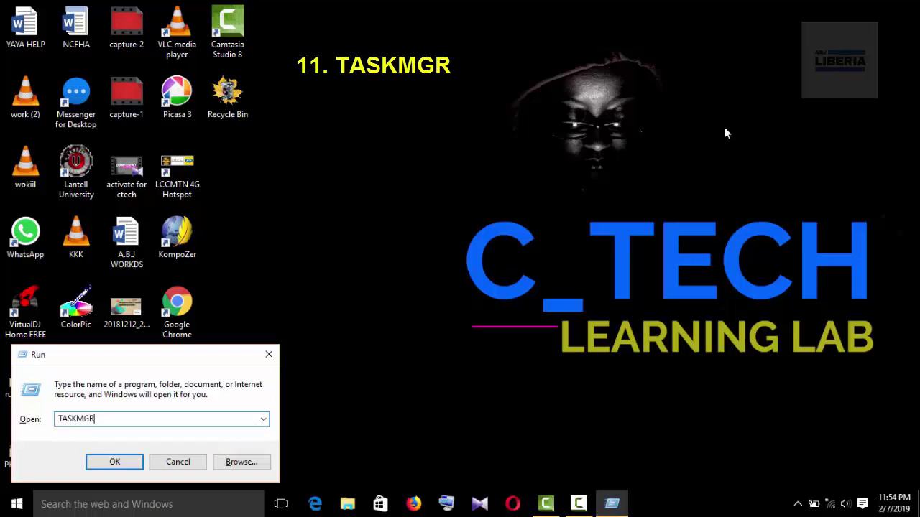
{"action": "key", "text": "Return"}
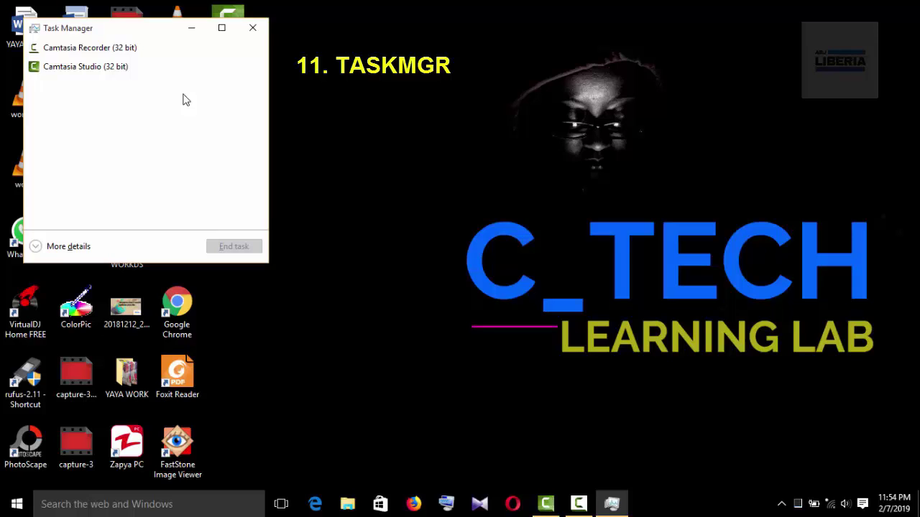
{"action": "left_click", "coordinate": [141, 72]}
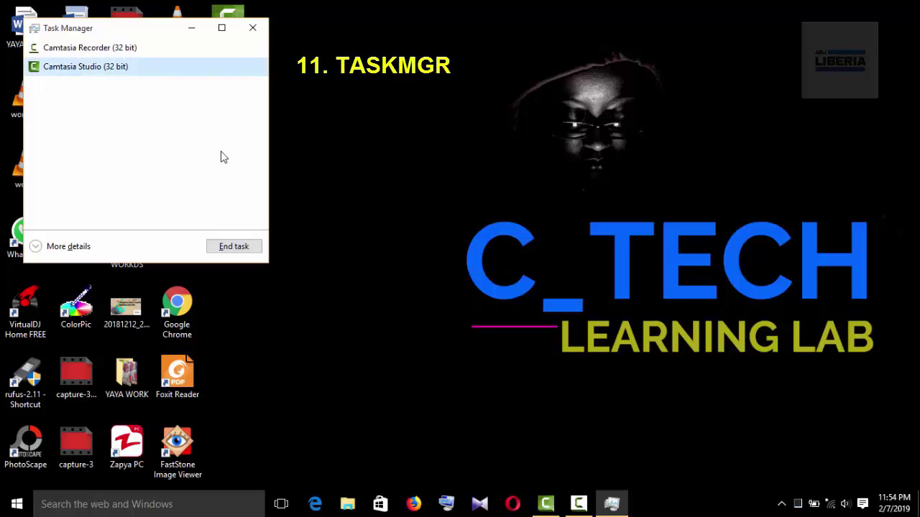
Close Task Manager and refresh the desktop
{"action": "left_click", "coordinate": [253, 29]}
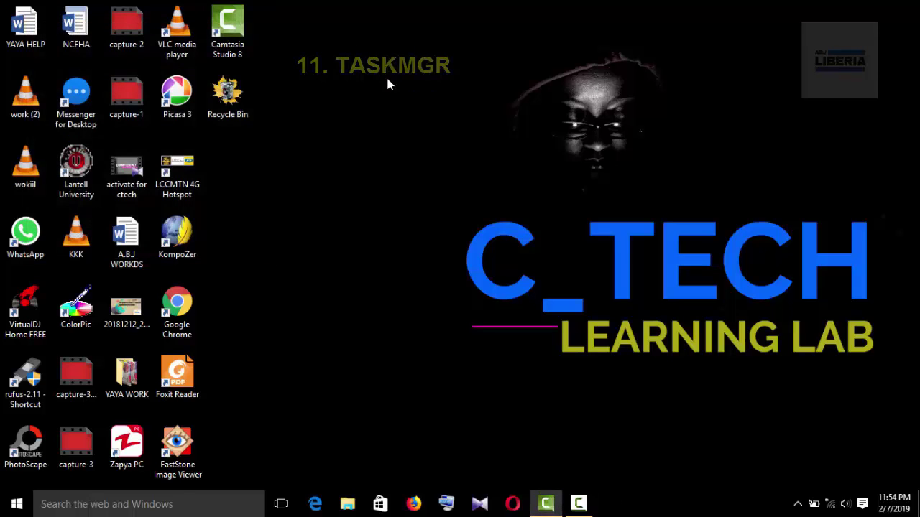
{"action": "right_click", "coordinate": [388, 78]}
{"action": "left_click", "coordinate": [422, 119]}
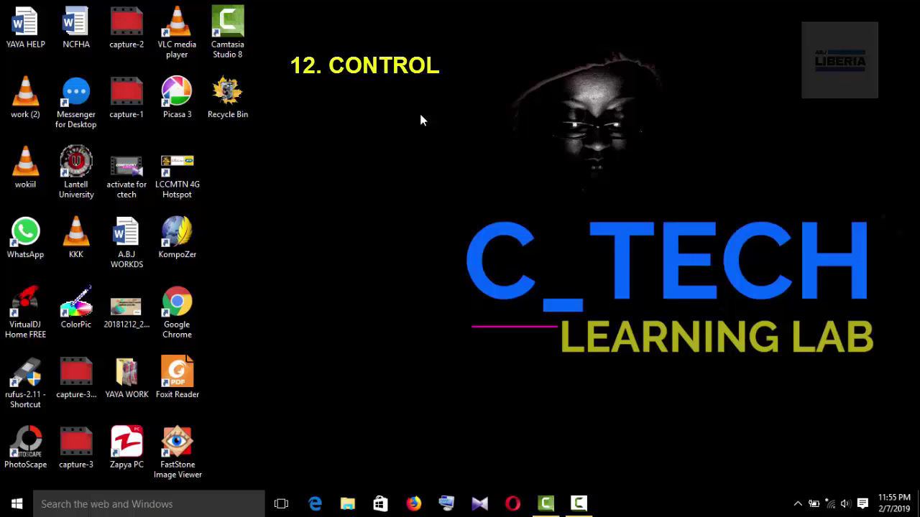
Open Control Panel with CONTROL and view all items as large icons
{"action": "key", "text": "super+r"}
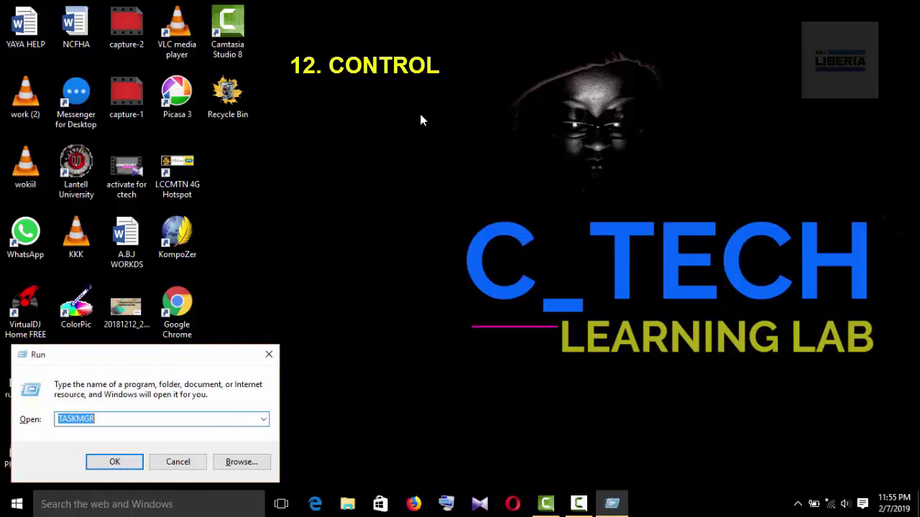
{"action": "type", "text": "CON"}
{"action": "key", "text": "BackSpace"}
{"action": "type", "text": "NORL"}
{"action": "key", "text": "BackSpace"}
{"action": "key", "text": "BackSpace"}
{"action": "key", "text": "BackSpace"}
{"action": "key", "text": "BackSpace"}
{"action": "key", "text": "BackSpace"}
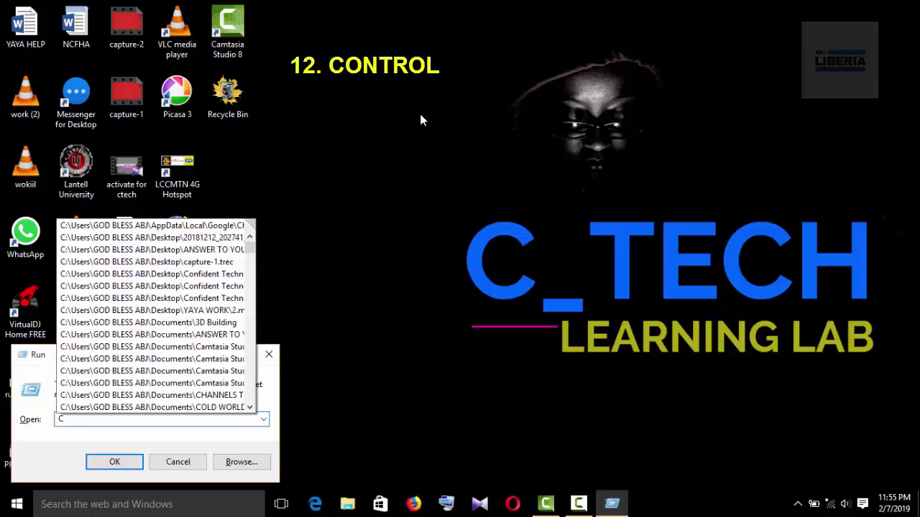
{"action": "type", "text": "ONTROL"}
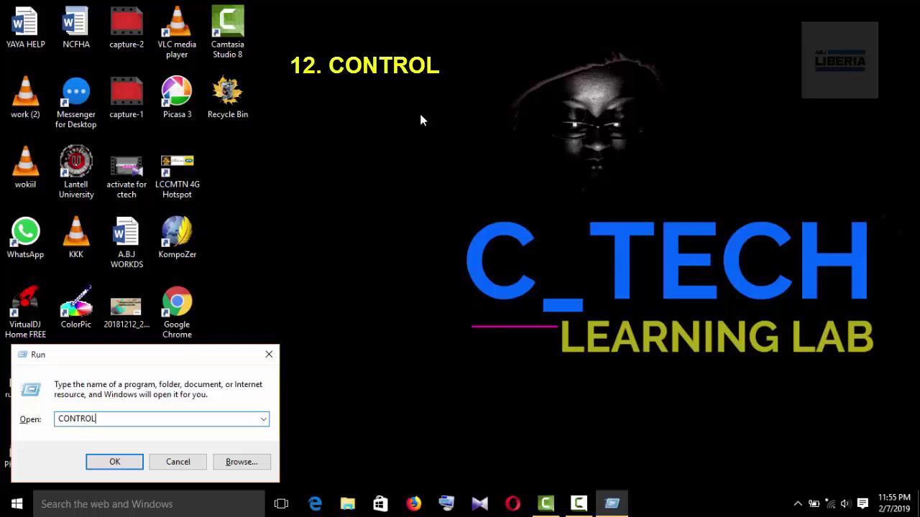
{"action": "key", "text": "Return"}
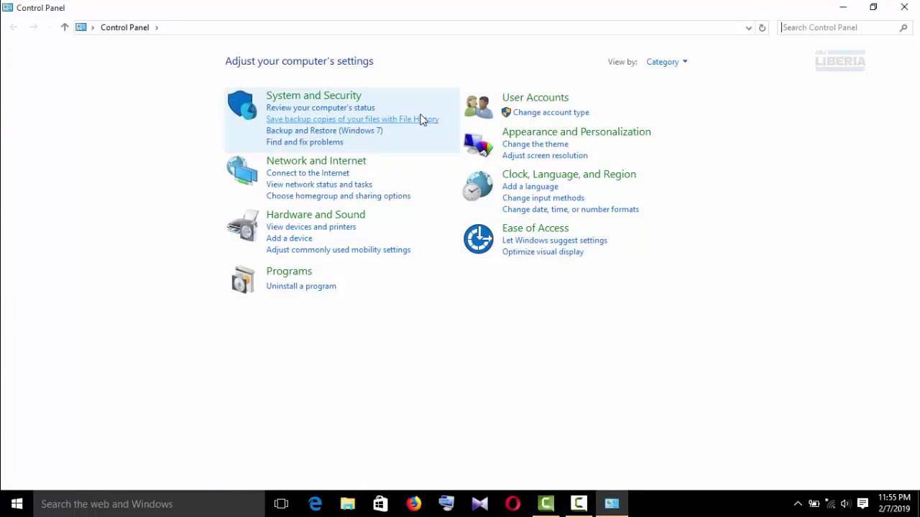
{"action": "left_click", "coordinate": [681, 64]}
{"action": "left_click", "coordinate": [682, 99]}
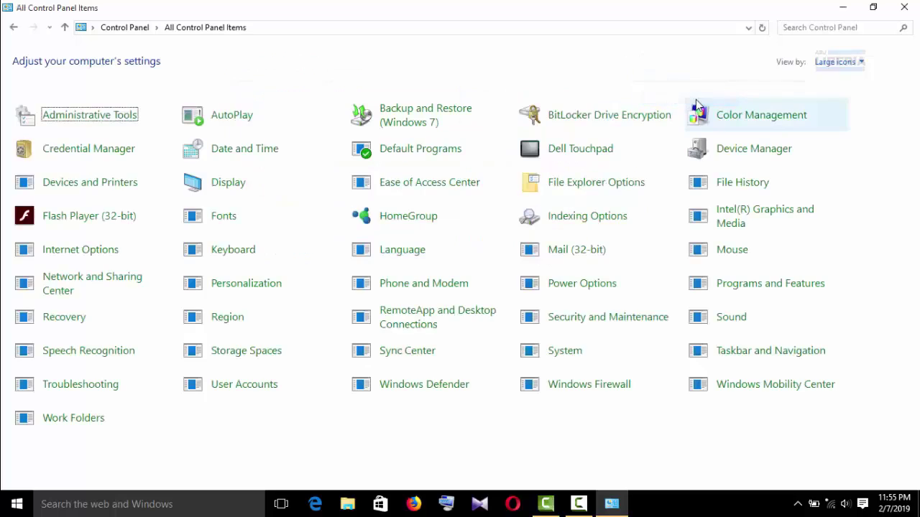